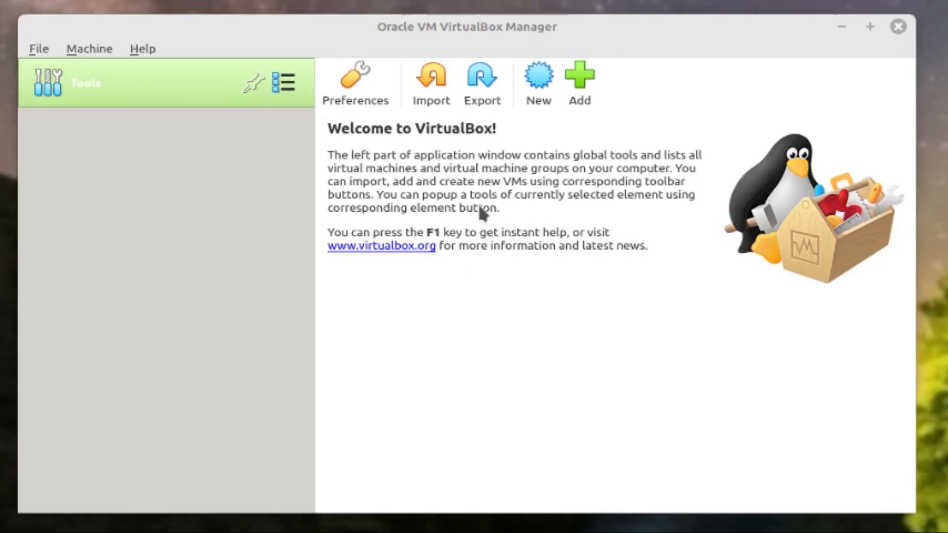
Create a new virtual machine named Mint with 1024 MB memory and a new virtual hard disk
{"action": "left_click", "coordinate": [541, 85]}
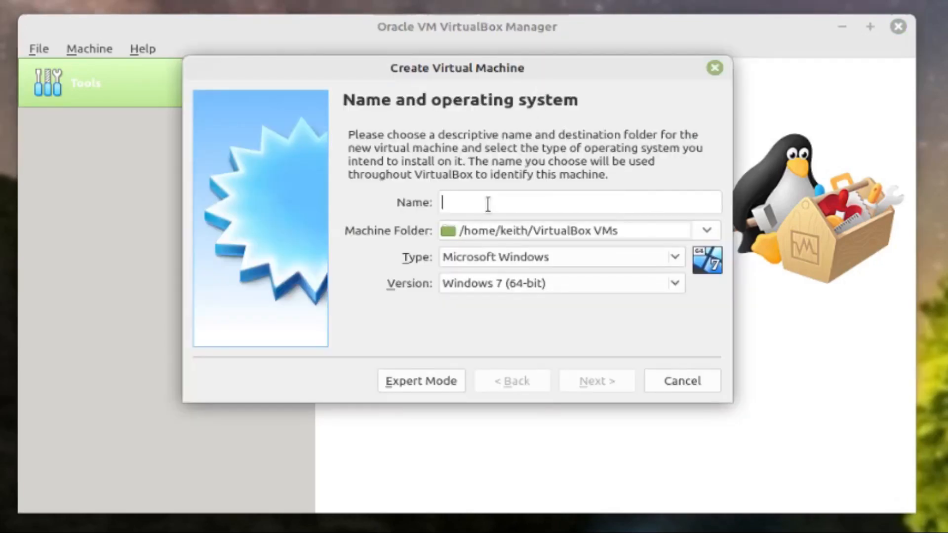
{"action": "type", "text": "Mint"}
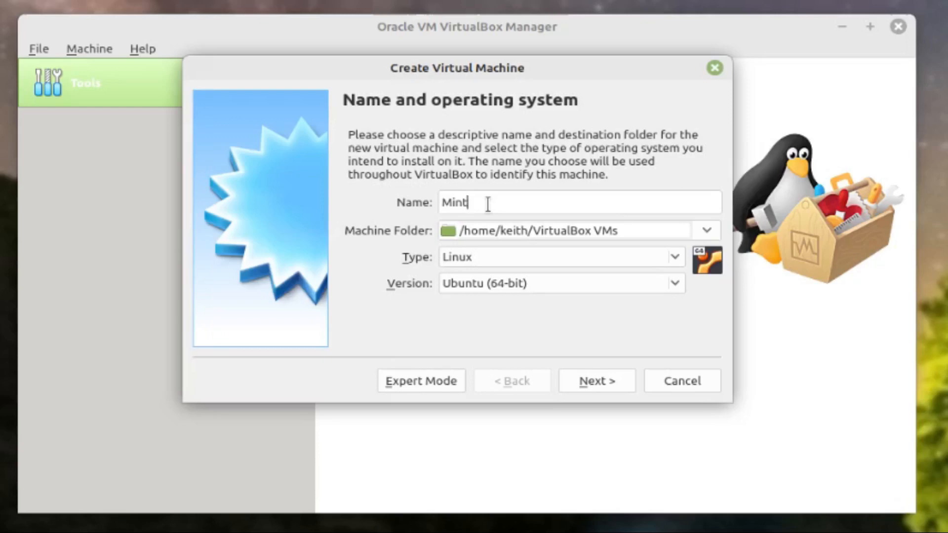
{"action": "left_click", "coordinate": [592, 382]}
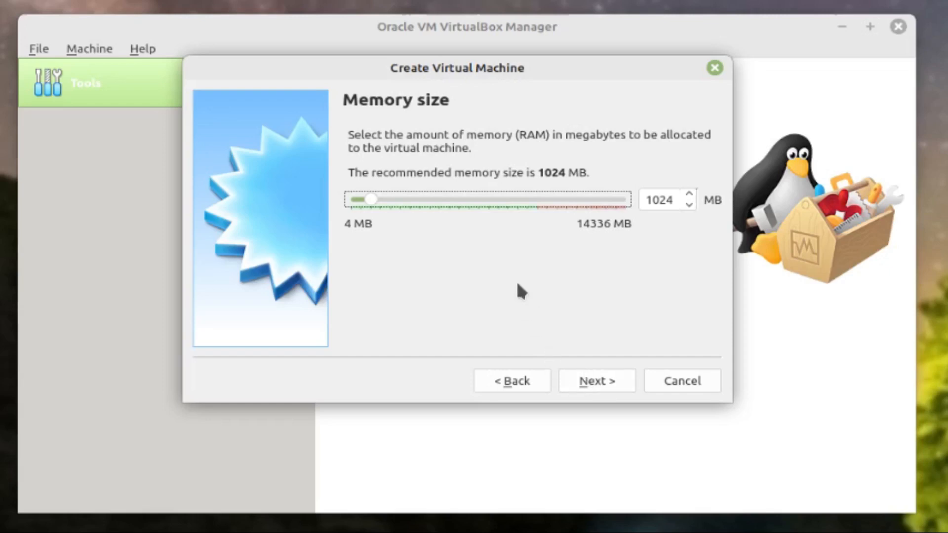
{"action": "left_click", "coordinate": [591, 384]}
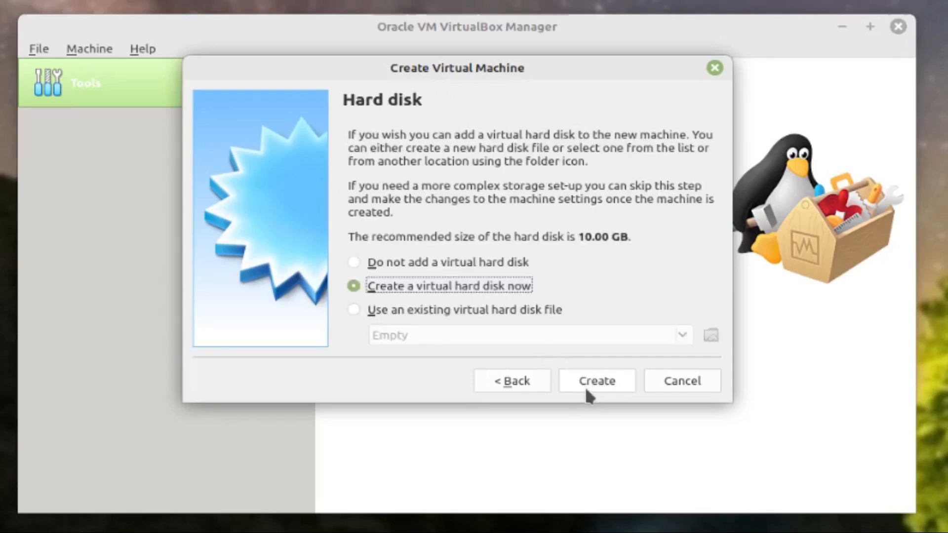
{"action": "left_click", "coordinate": [595, 380]}
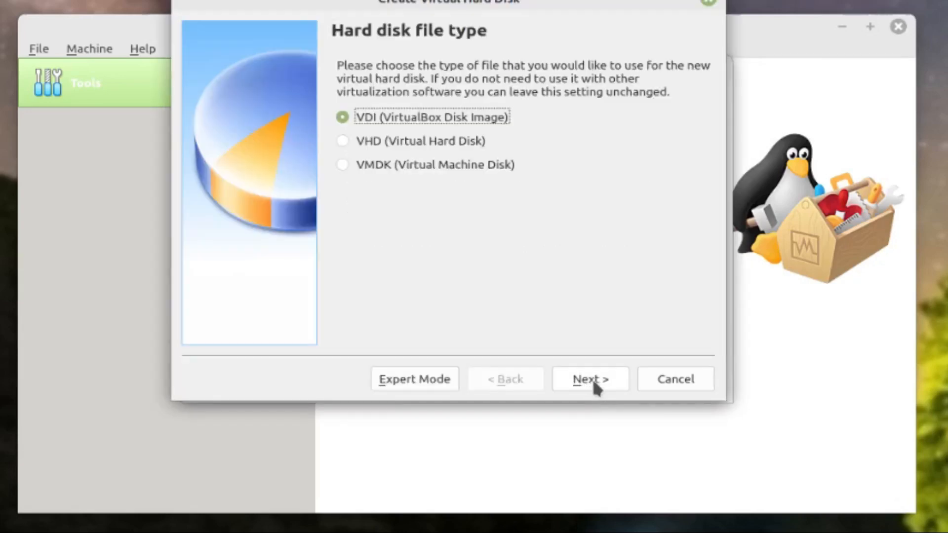
Give Mint a fixed-size 32.33 GB VDI disk and finish creating the machine
{"action": "left_click", "coordinate": [593, 383]}
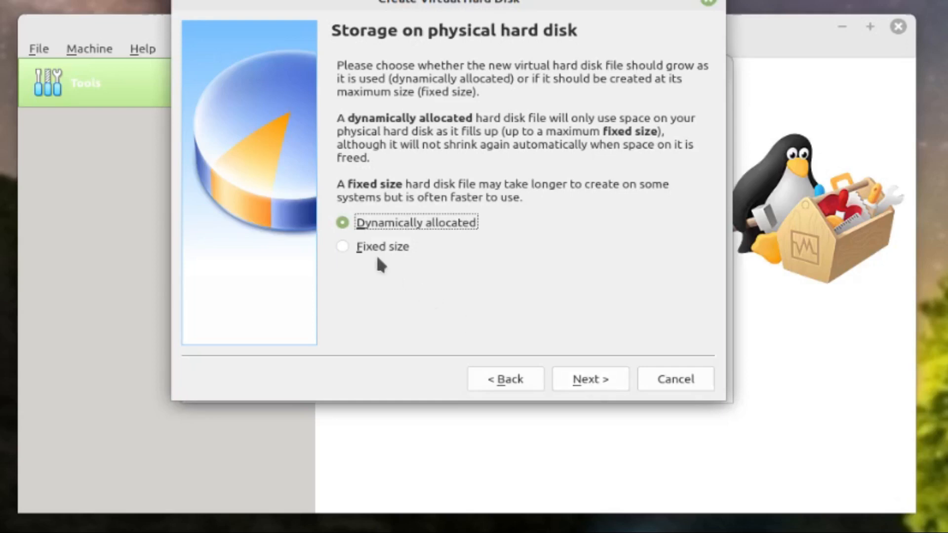
{"action": "left_click", "coordinate": [345, 246]}
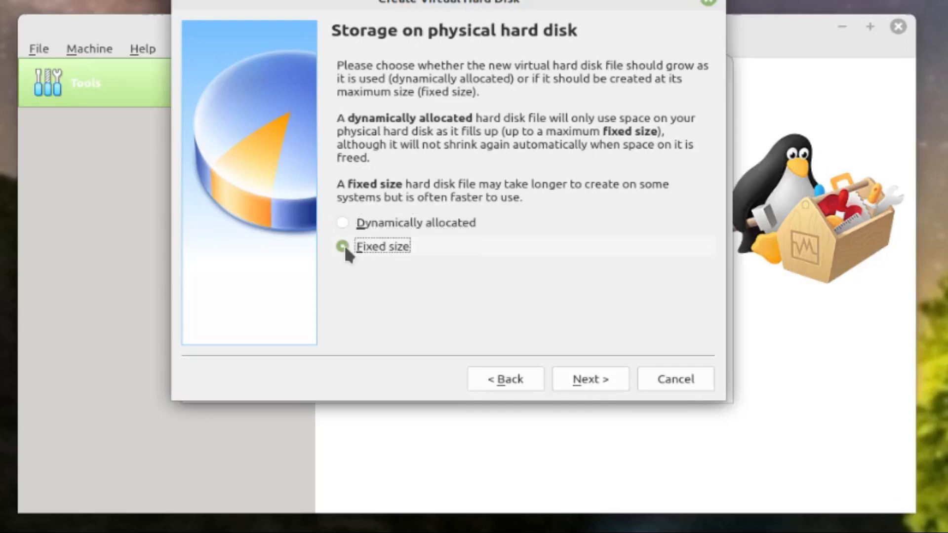
{"action": "left_click", "coordinate": [578, 380]}
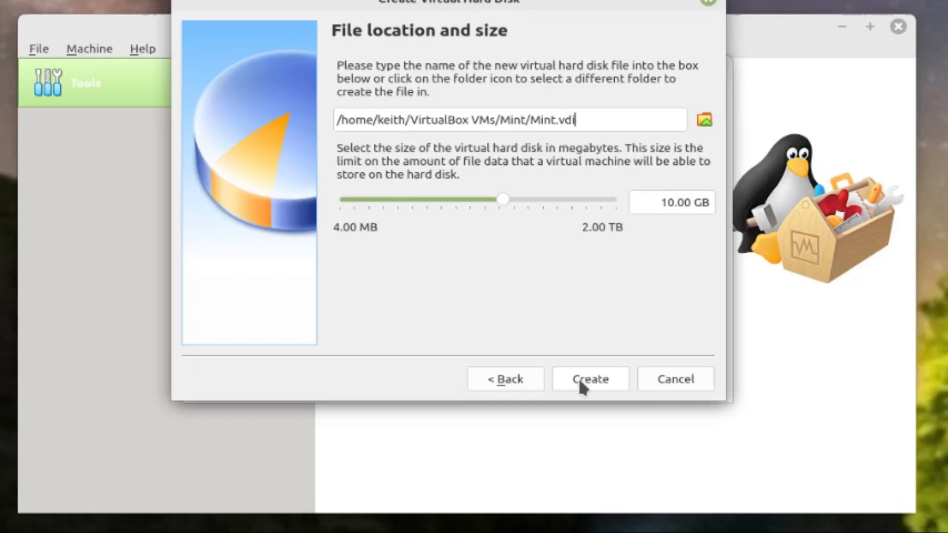
{"action": "left_click", "coordinate": [502, 200]}
{"action": "left_click_drag", "start_coordinate": [501, 198], "coordinate": [526, 197]}
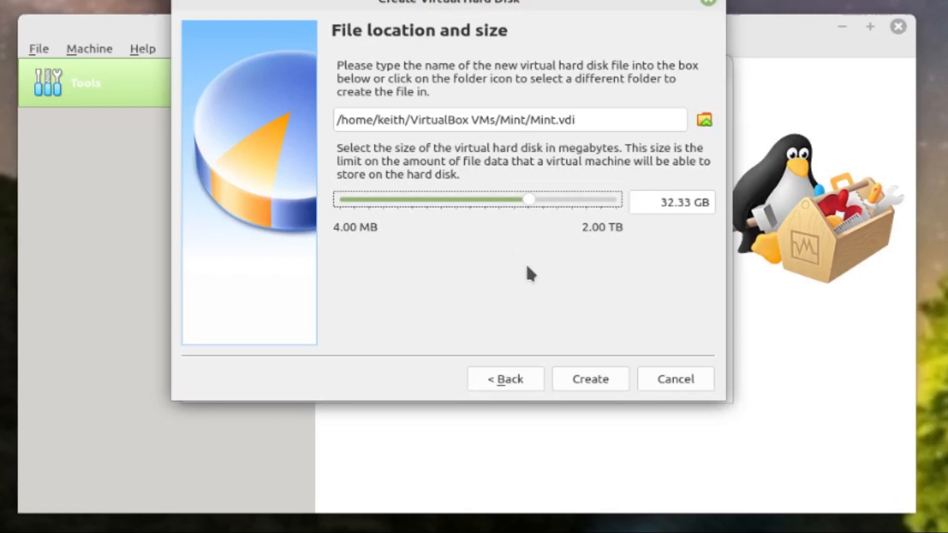
{"action": "left_click", "coordinate": [597, 378]}
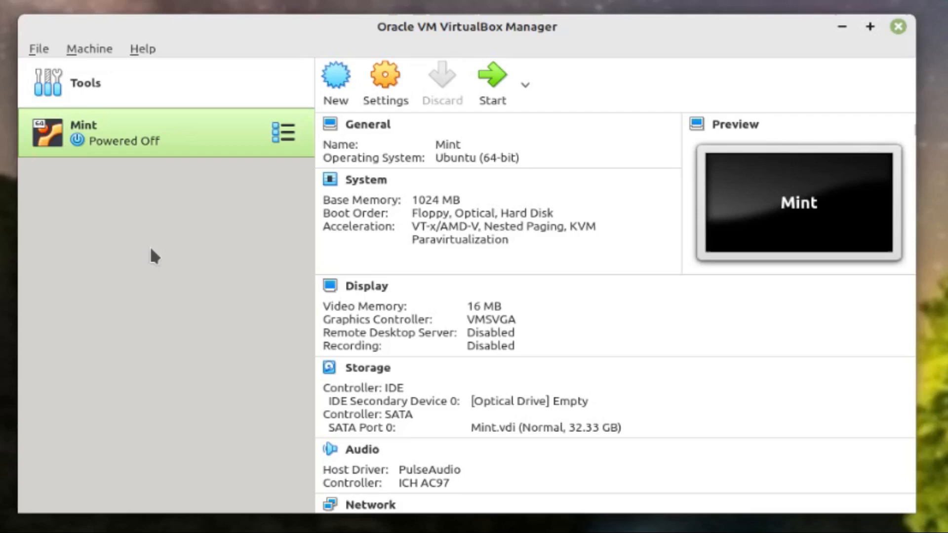
Start Mint and boot it from linuxmint-21.1-cinnamon-64bit.iso
{"action": "left_click", "coordinate": [494, 88]}
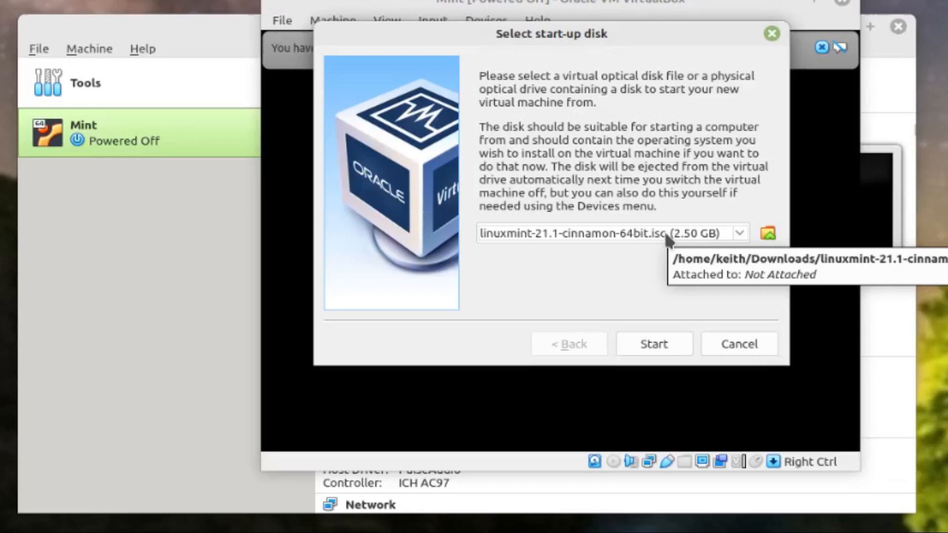
{"action": "left_click", "coordinate": [653, 339]}
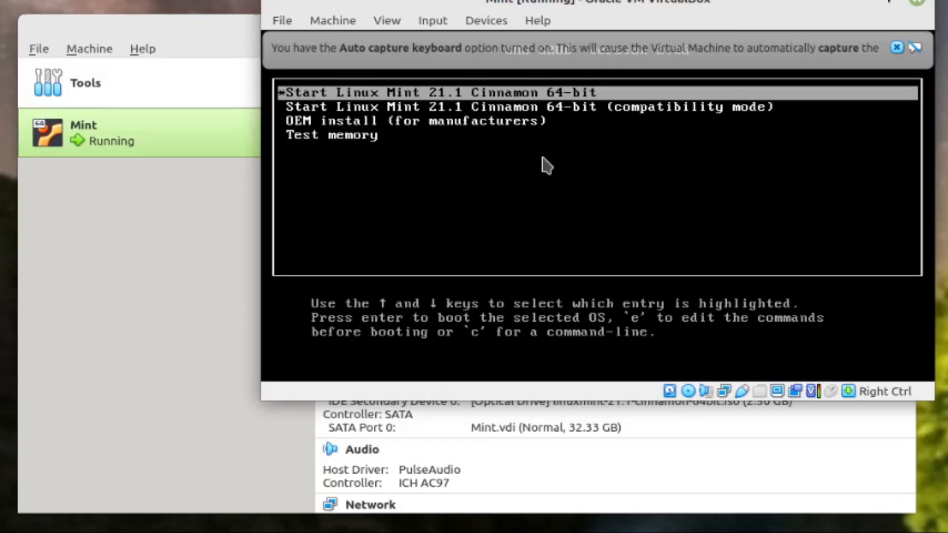
Boot the OEM install entry, dismiss the keyboard and mouse notices, and move the VM window aside
{"action": "key", "text": "Down"}
{"action": "key", "text": "Down"}
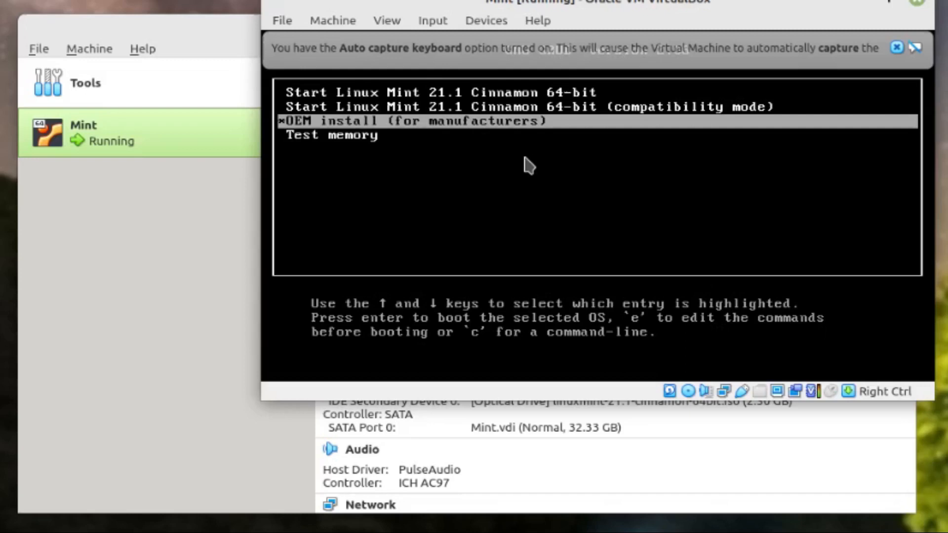
{"action": "key", "text": "Return"}
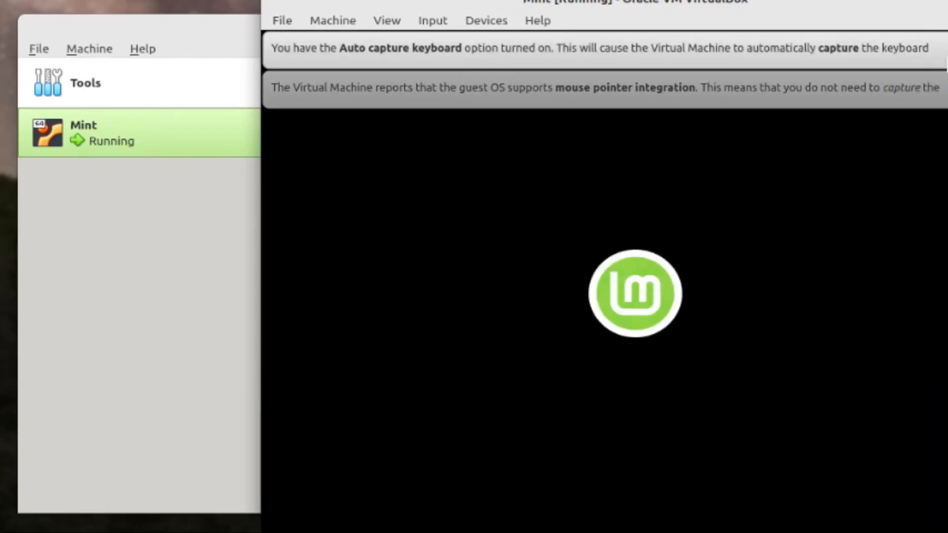
{"action": "left_click", "coordinate": [946, 49]}
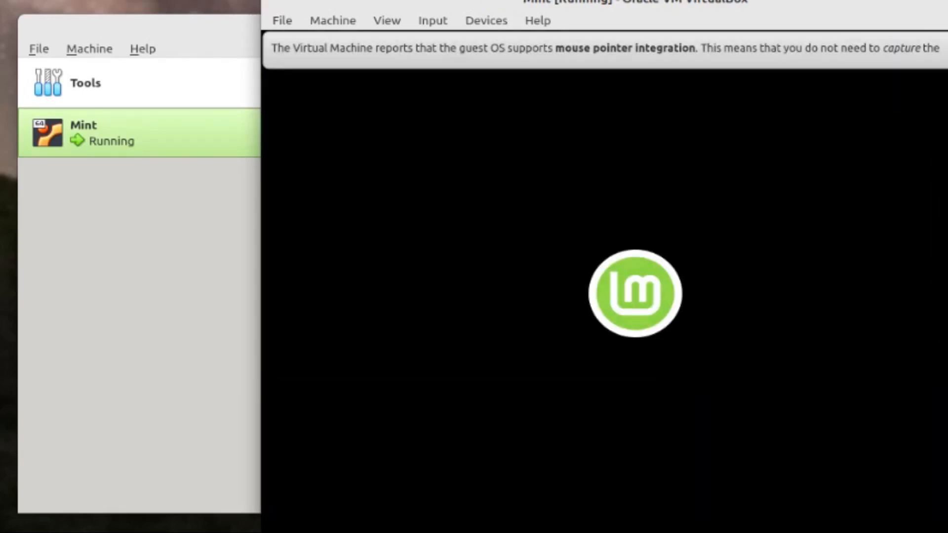
{"action": "left_click", "coordinate": [946, 48]}
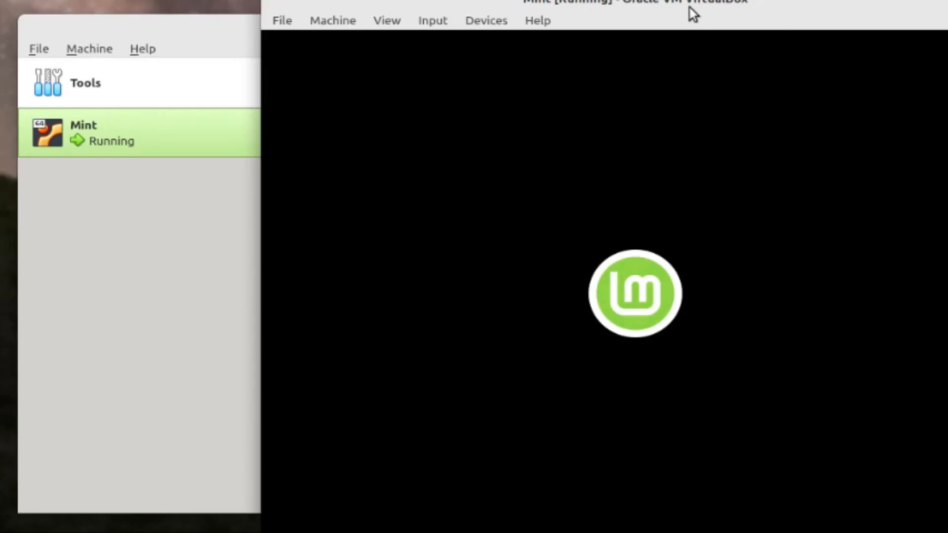
{"action": "left_click_drag", "start_coordinate": [728, 6], "coordinate": [618, 0]}
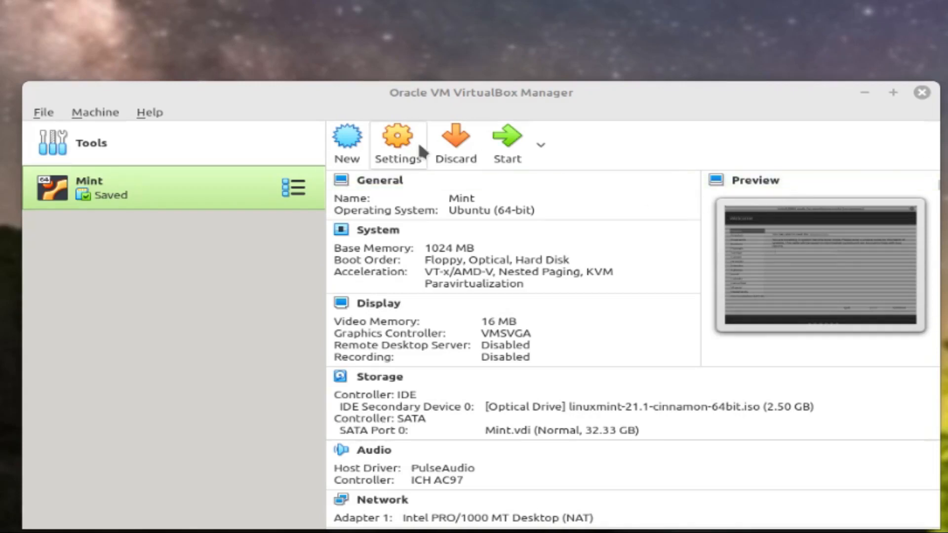
Resume the saved Mint machine, keep English, and choose the English (UK) keyboard layout
{"action": "left_click", "coordinate": [499, 142]}
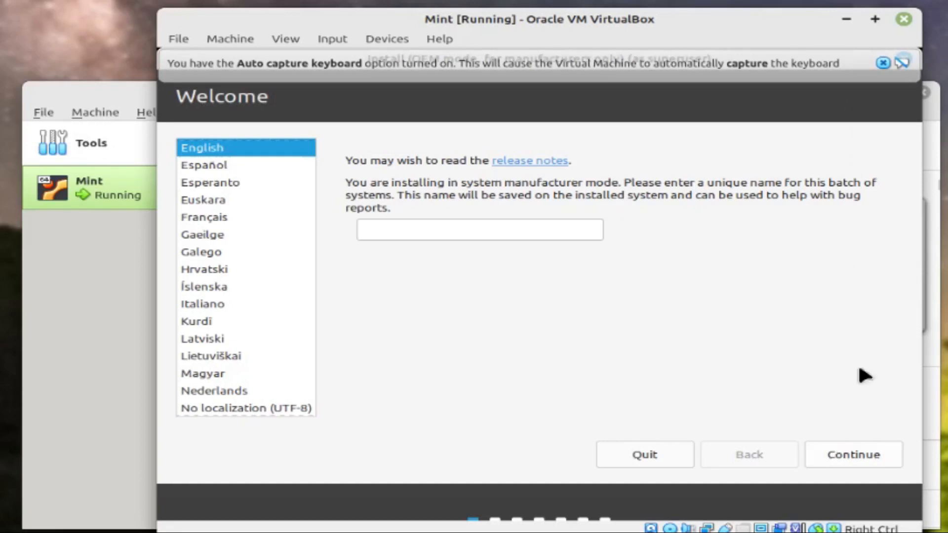
{"action": "left_click", "coordinate": [884, 63]}
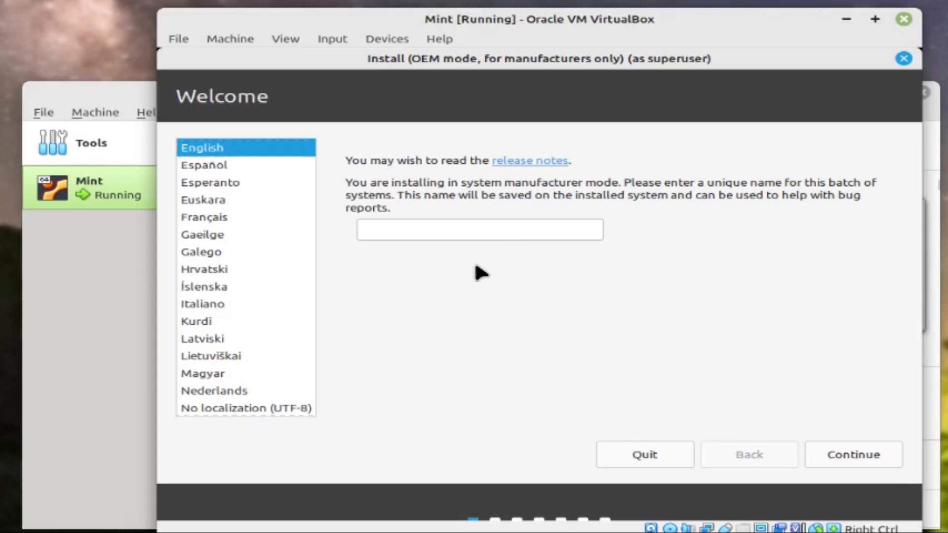
{"action": "left_click", "coordinate": [842, 451]}
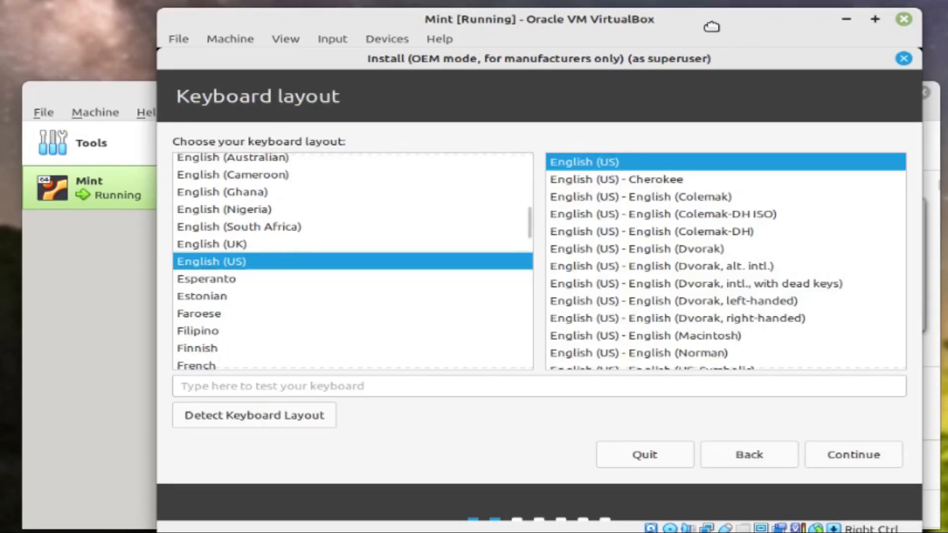
{"action": "left_click_drag", "start_coordinate": [711, 24], "coordinate": [711, 19]}
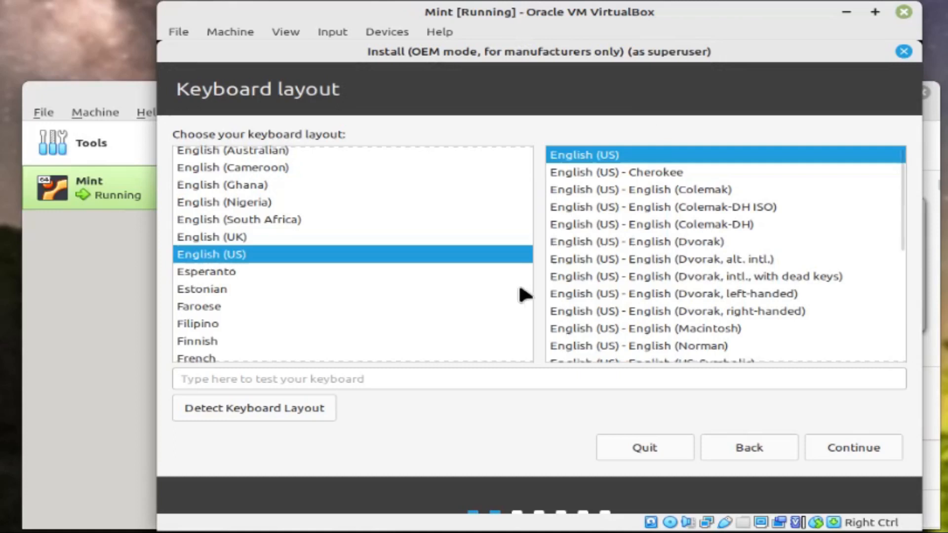
{"action": "left_click", "coordinate": [235, 236]}
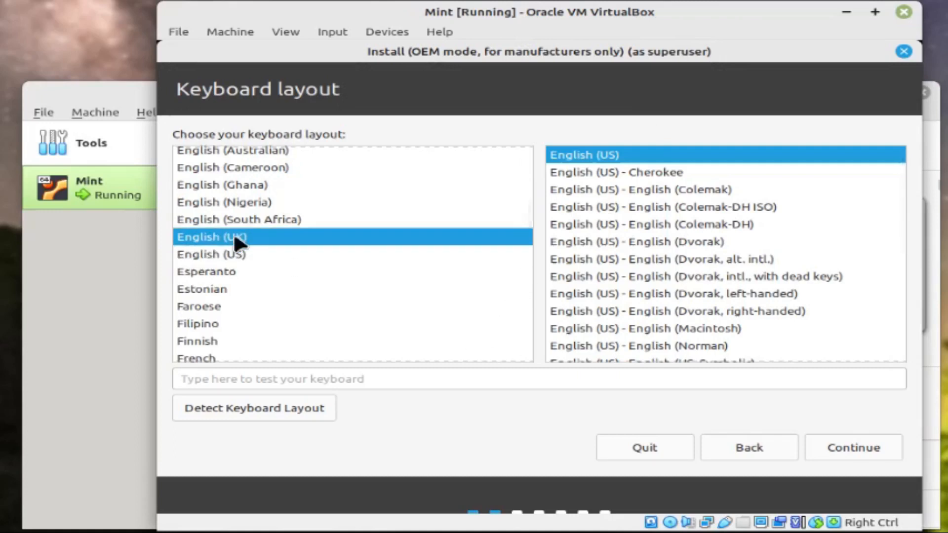
{"action": "left_click", "coordinate": [867, 446]}
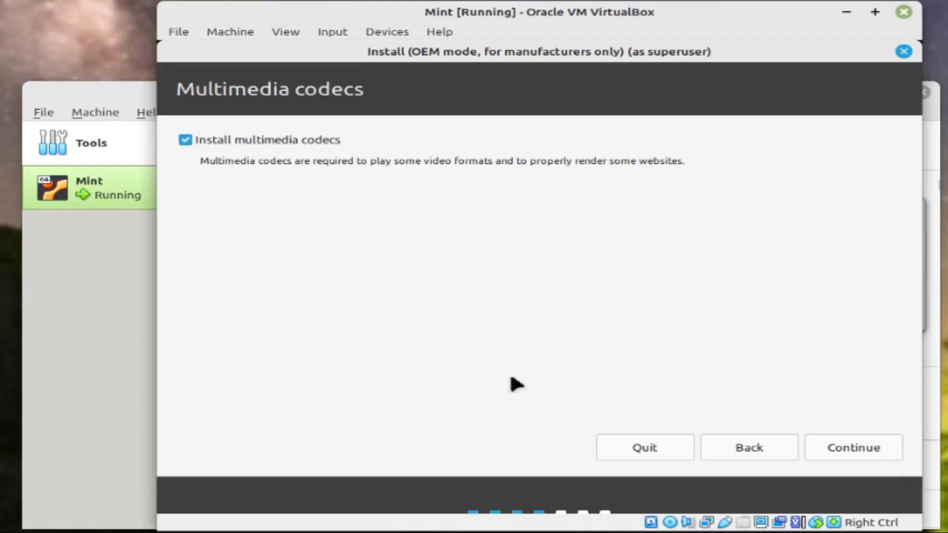
Accept multimedia codecs, choose 'Erase disk and install Linux Mint', and confirm writing changes to disk
{"action": "left_click", "coordinate": [852, 447]}
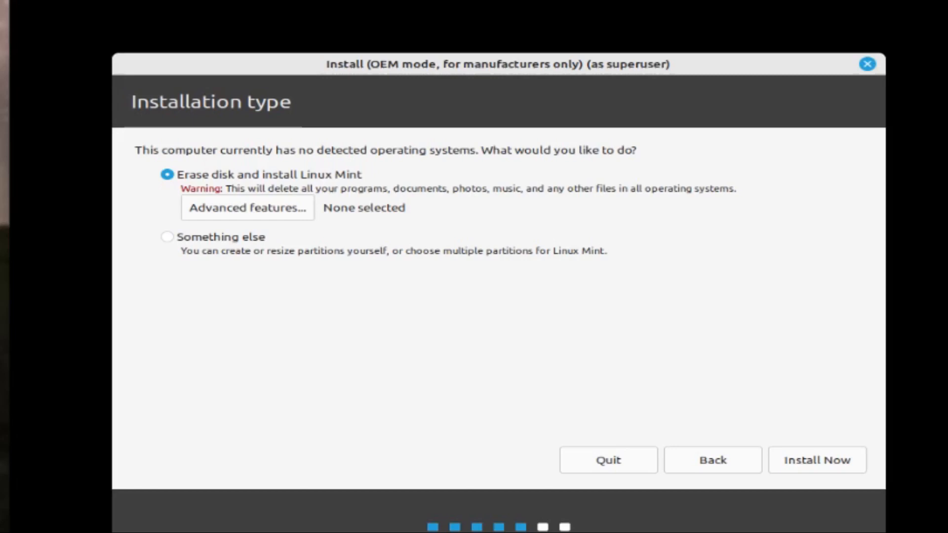
{"action": "left_click", "coordinate": [829, 453]}
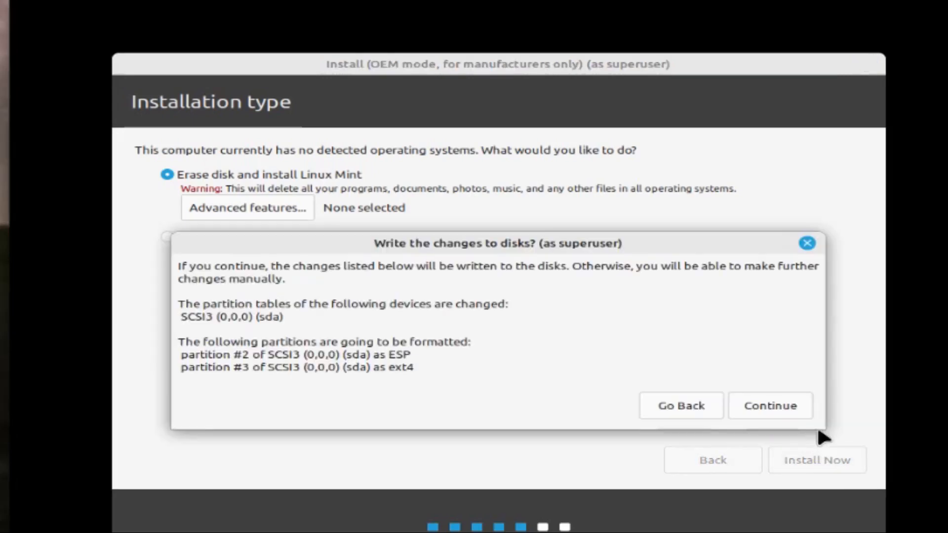
{"action": "left_click", "coordinate": [779, 404]}
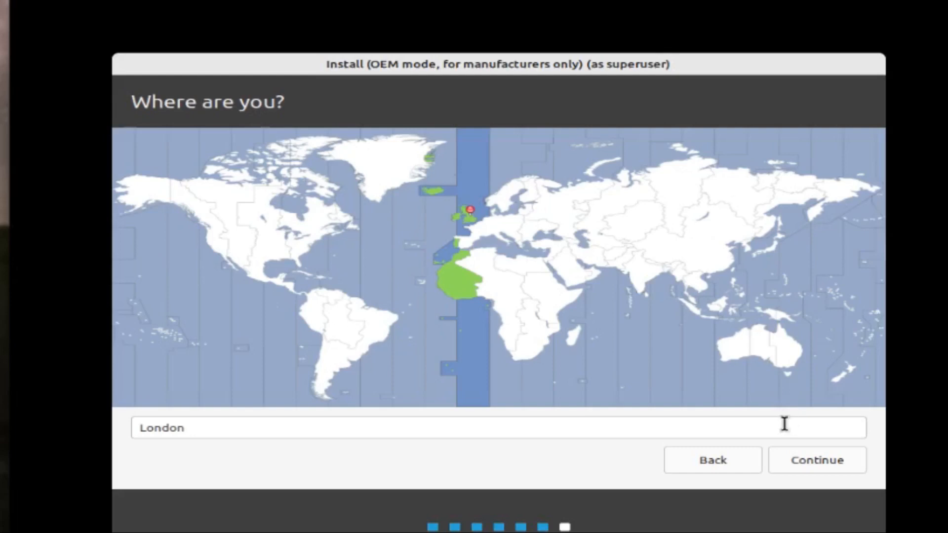
Accept London as the location, then enter the OEM account password and its confirmation
{"action": "left_click", "coordinate": [805, 455]}
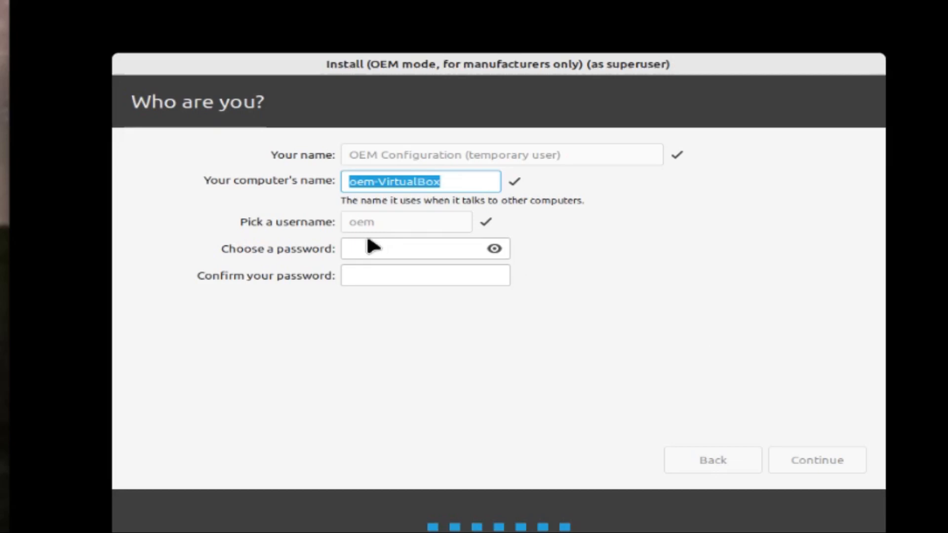
{"action": "left_click", "coordinate": [370, 248]}
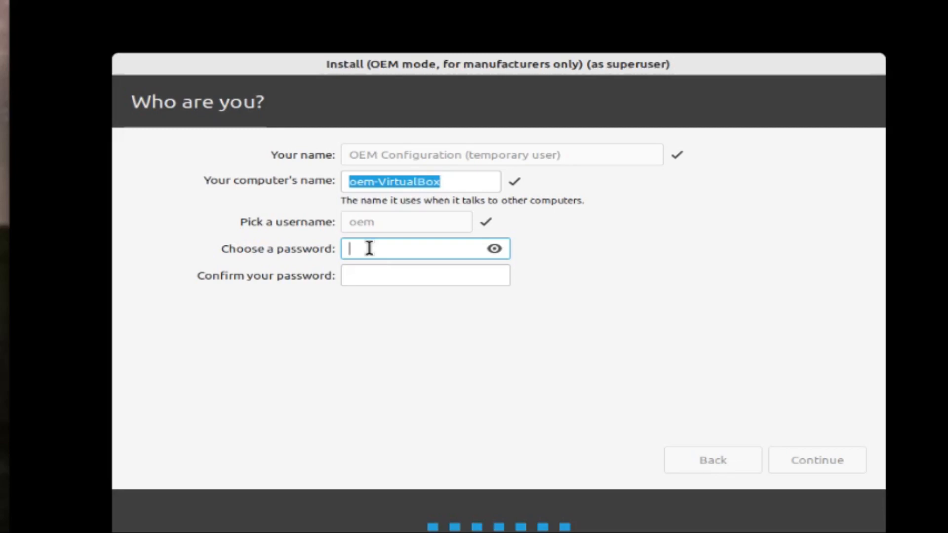
{"action": "type", "text": "oem12"}
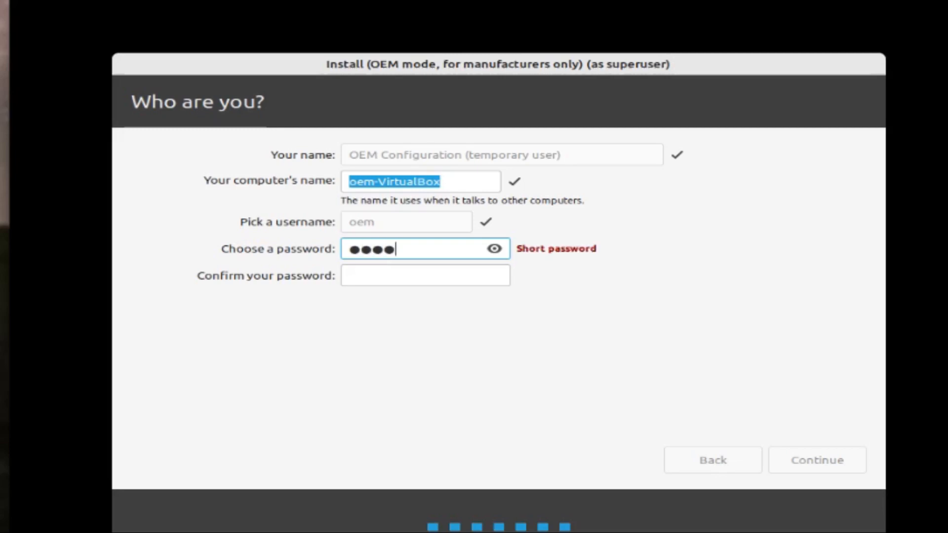
{"action": "type", "text": "345"}
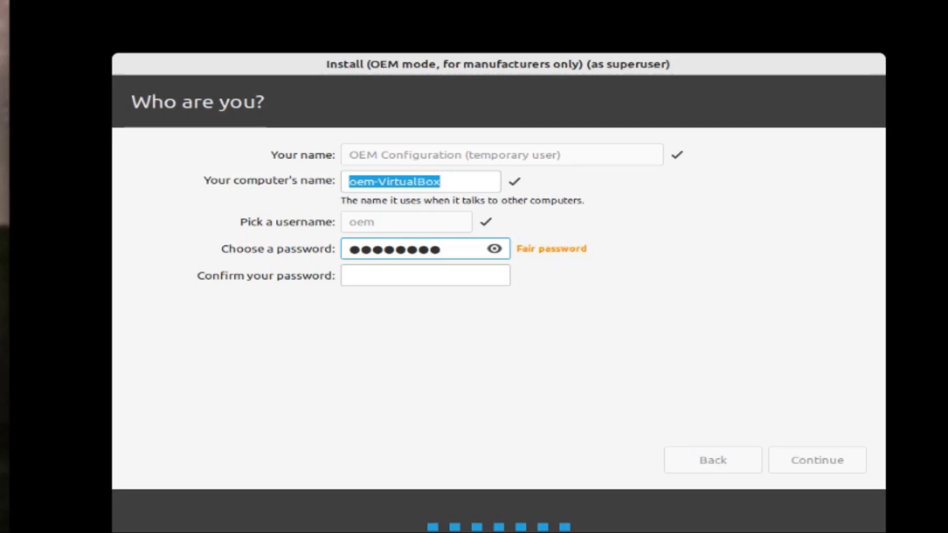
{"action": "type", "text": "67"}
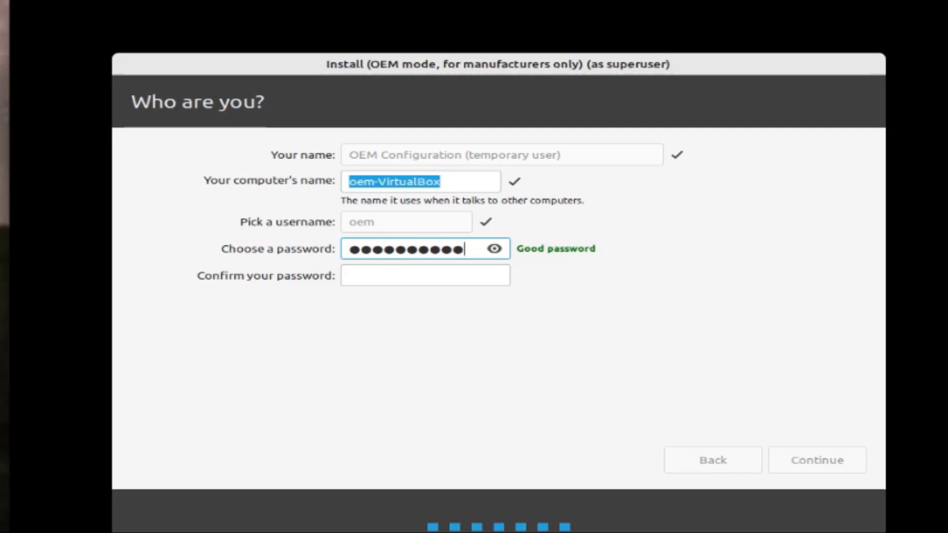
{"action": "left_click", "coordinate": [363, 275]}
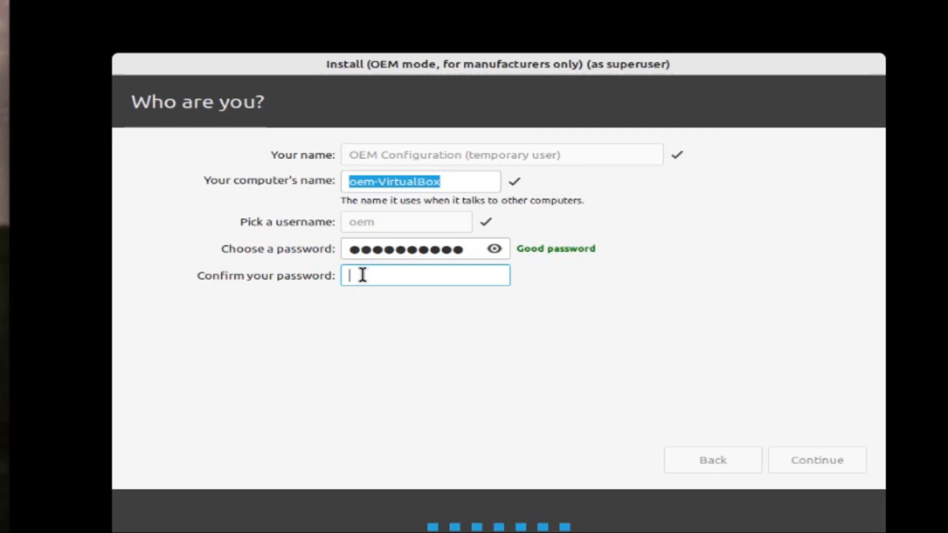
{"action": "type", "text": "•••••••••"}
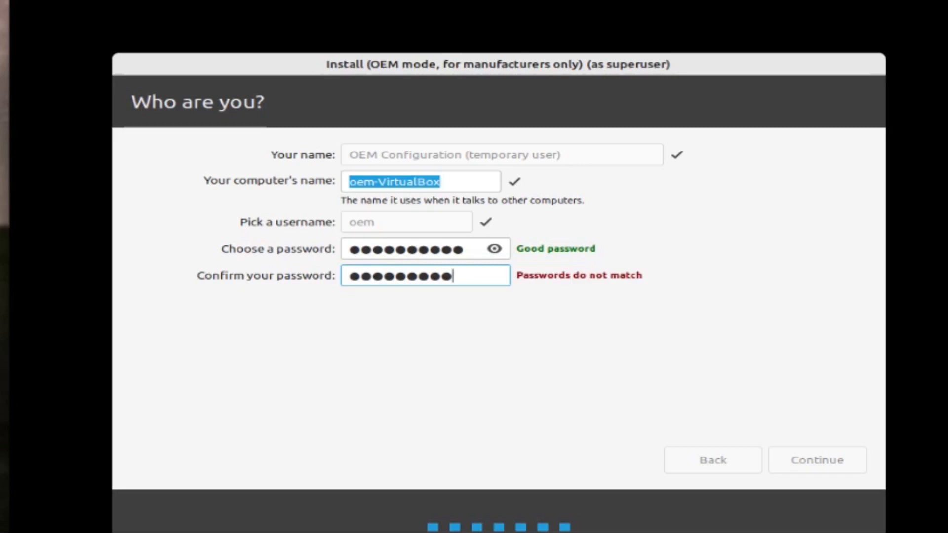
{"action": "type", "text": "•"}
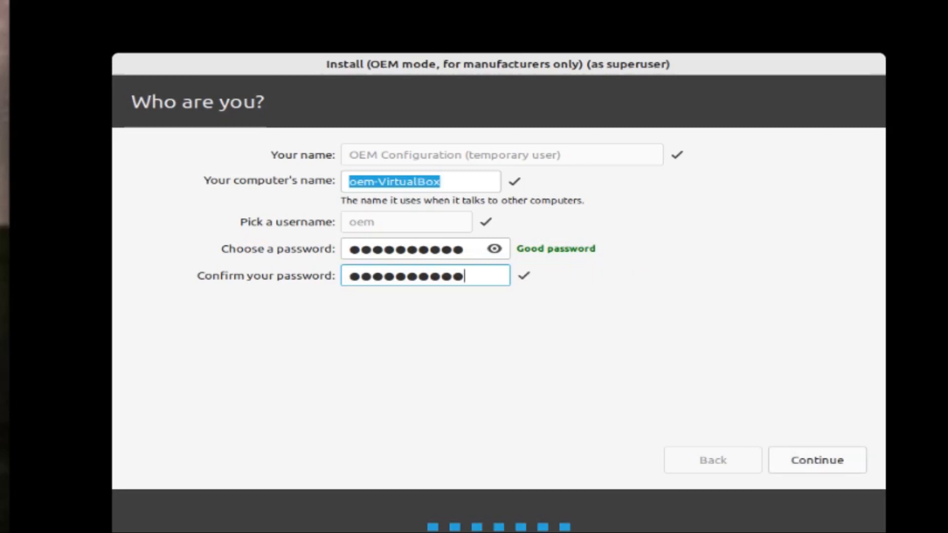
Begin installing and advance the slideshow from Browse the web through Customise your desktop
{"action": "left_click", "coordinate": [816, 452]}
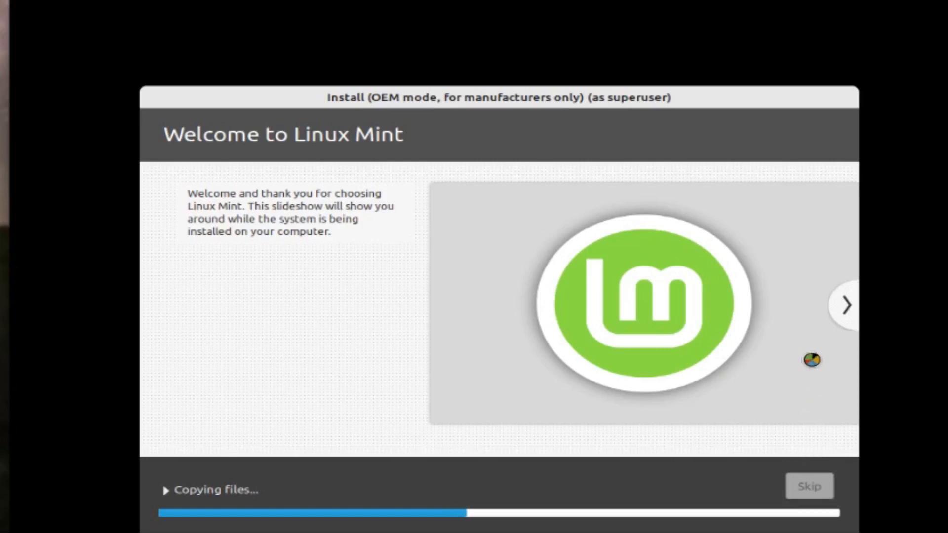
{"action": "left_click", "coordinate": [848, 305]}
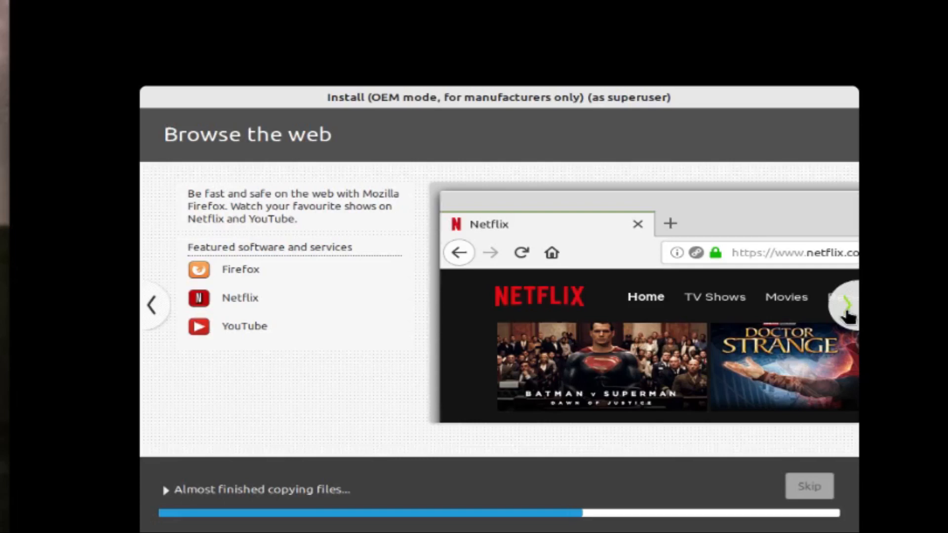
{"action": "left_click", "coordinate": [846, 311]}
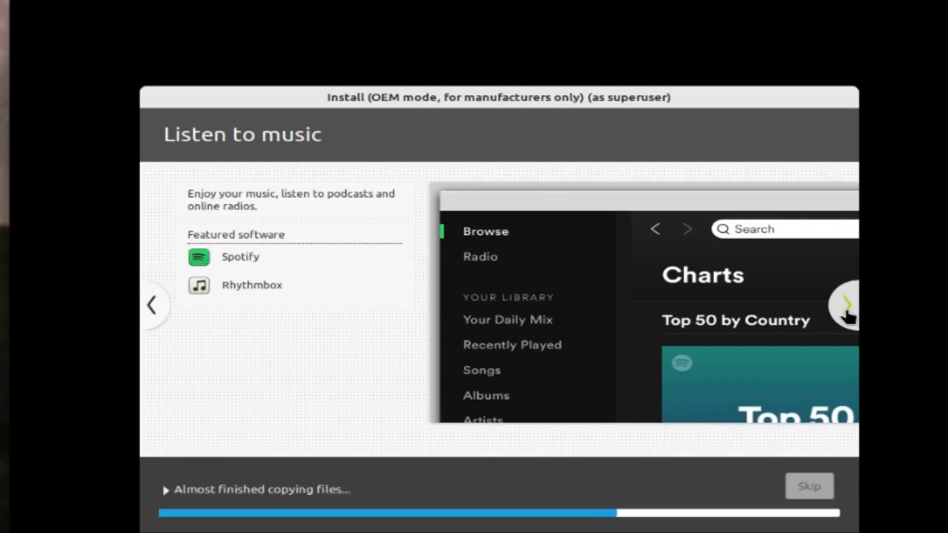
{"action": "left_click", "coordinate": [847, 305]}
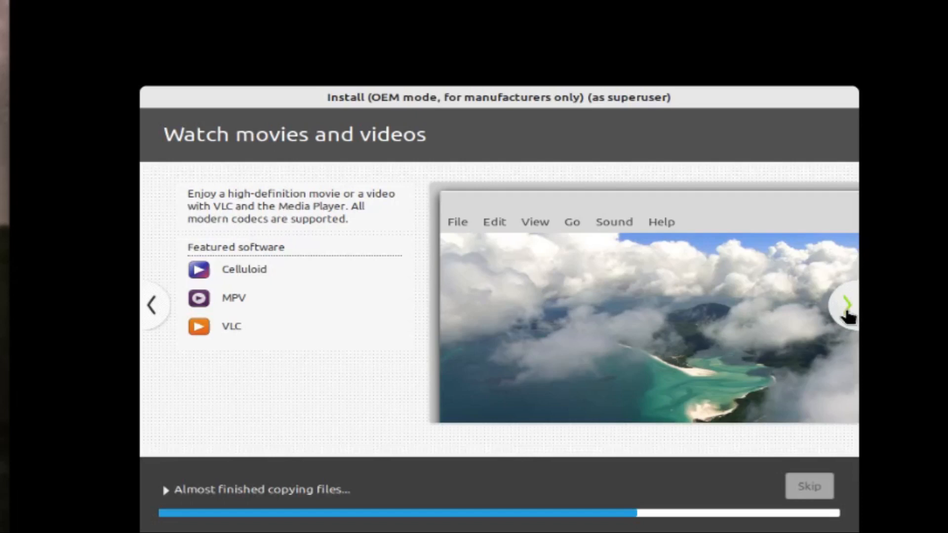
{"action": "left_click", "coordinate": [846, 307]}
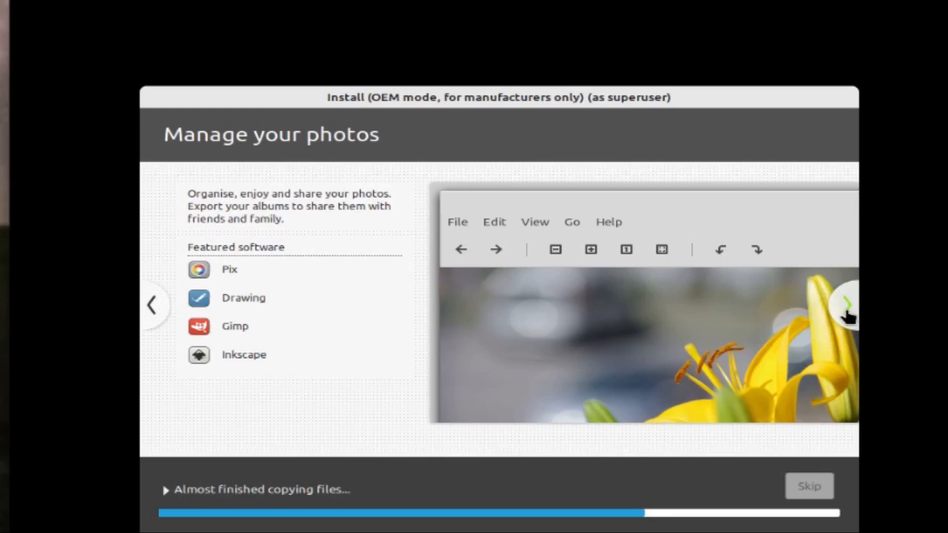
{"action": "left_click", "coordinate": [847, 307]}
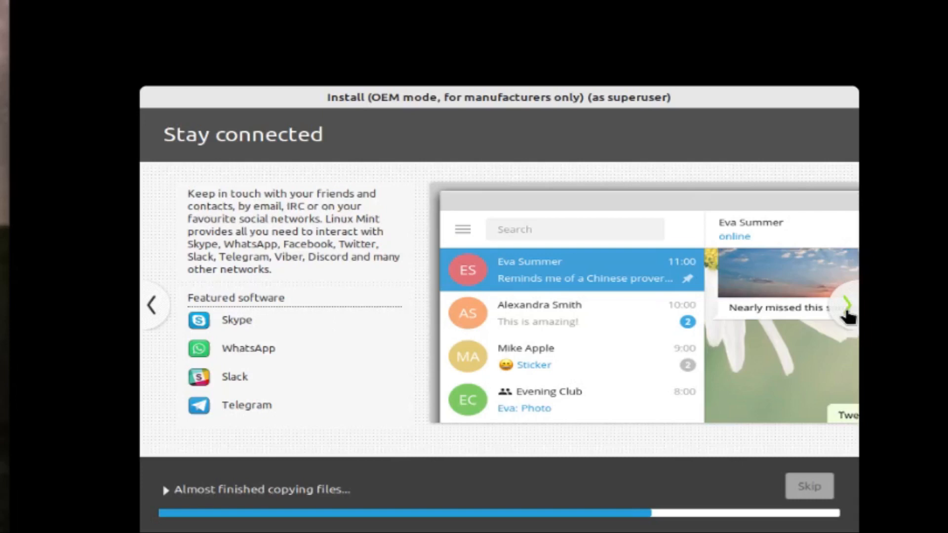
{"action": "left_click", "coordinate": [848, 304]}
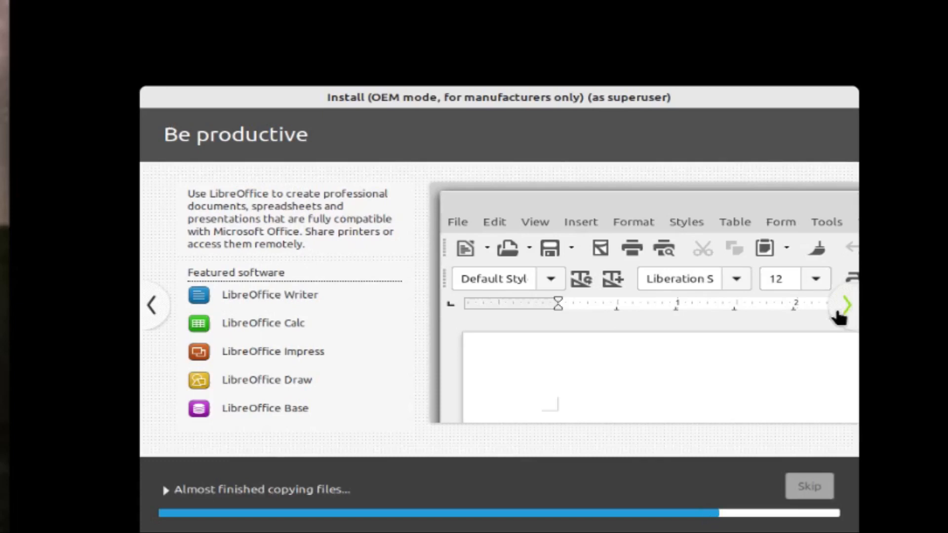
{"action": "left_click", "coordinate": [838, 316]}
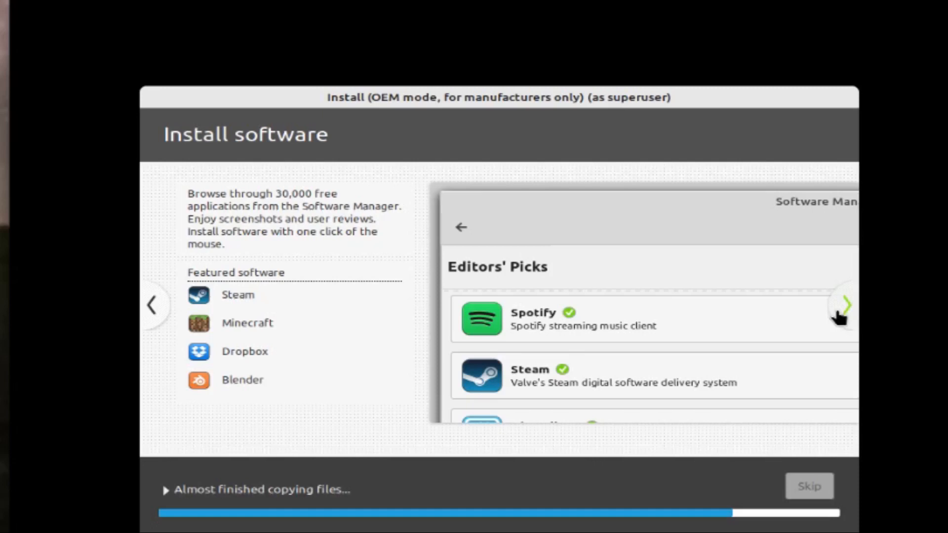
{"action": "left_click", "coordinate": [838, 316]}
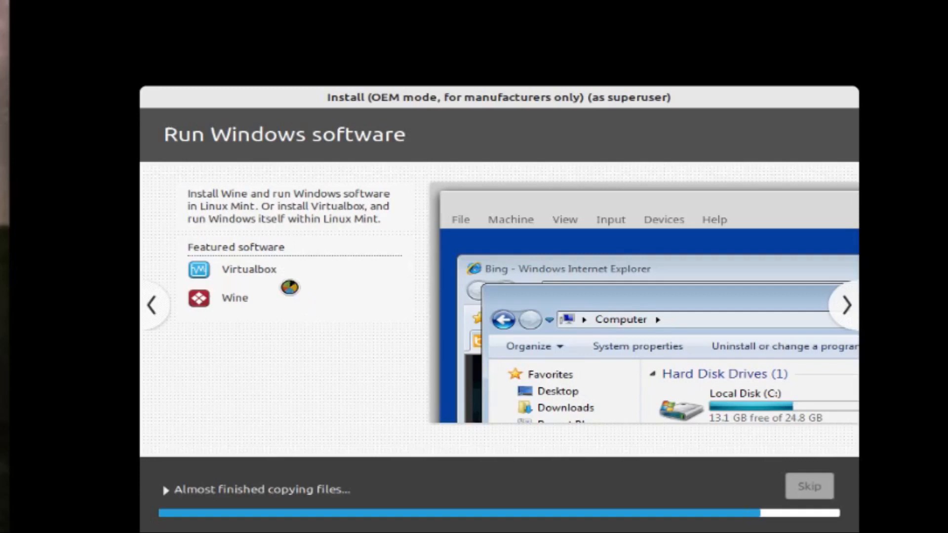
{"action": "left_click", "coordinate": [845, 316]}
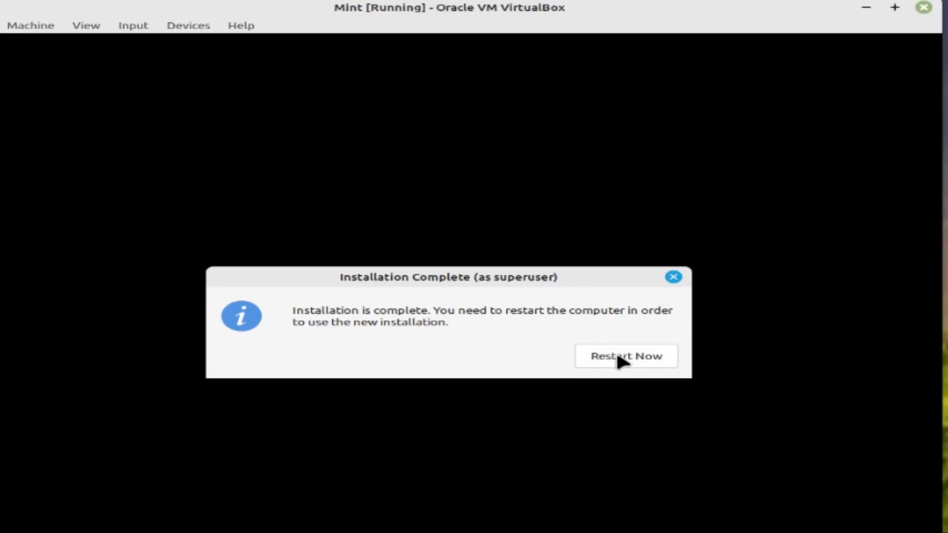
Restart the guest from Installation Complete and continue past the remove-installation-medium prompt
{"action": "left_click", "coordinate": [616, 351]}
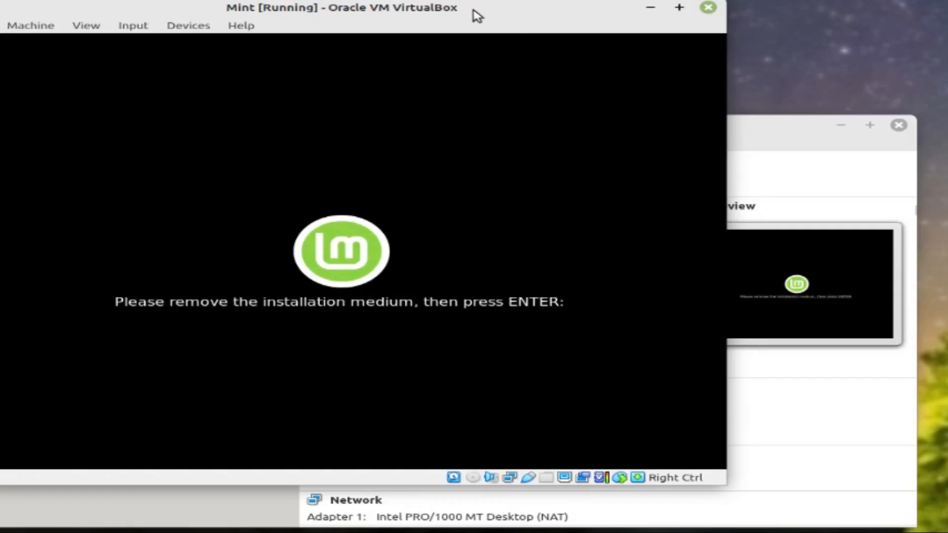
{"action": "left_click_drag", "start_coordinate": [481, 17], "coordinate": [612, 40]}
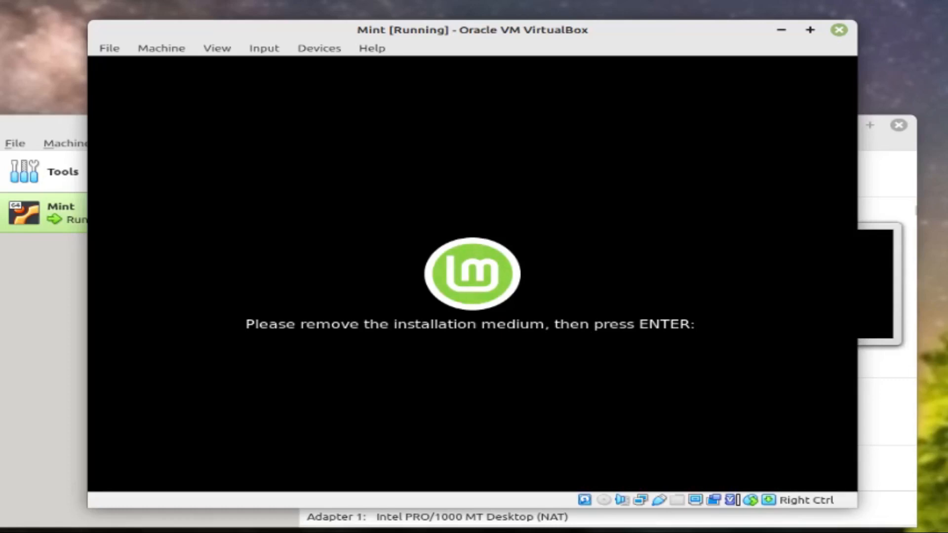
{"action": "key", "text": "Return"}
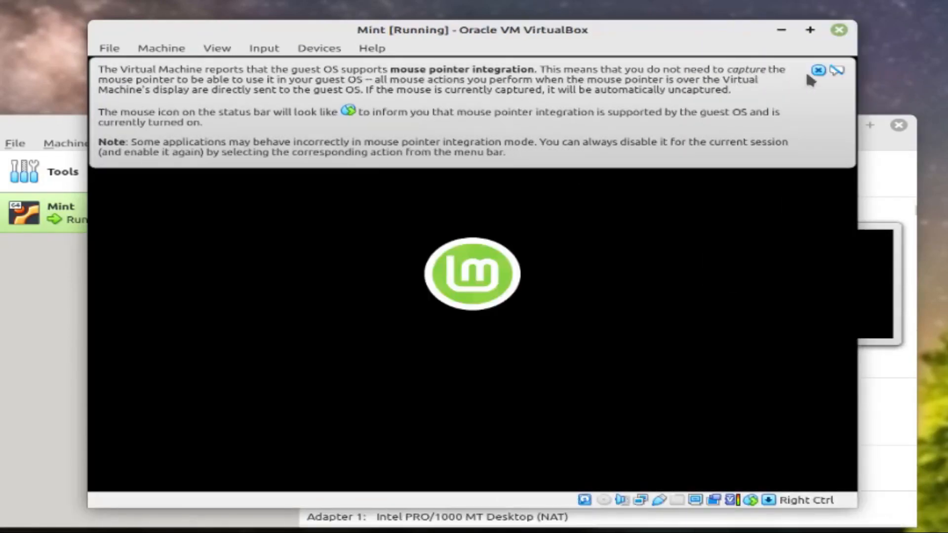
View the Welcome screen's First Steps, Documentation and Help sections, then close it
{"action": "left_click", "coordinate": [818, 71]}
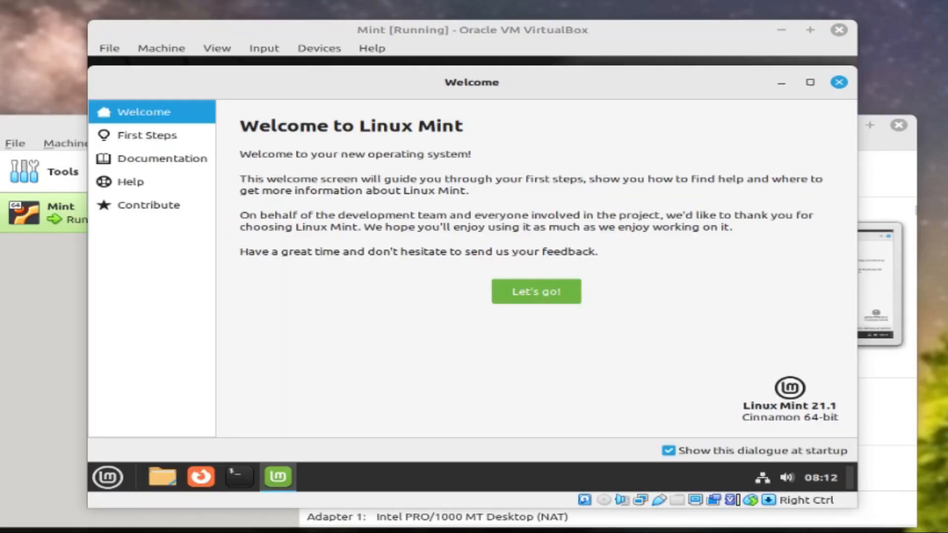
{"action": "left_click", "coordinate": [179, 143]}
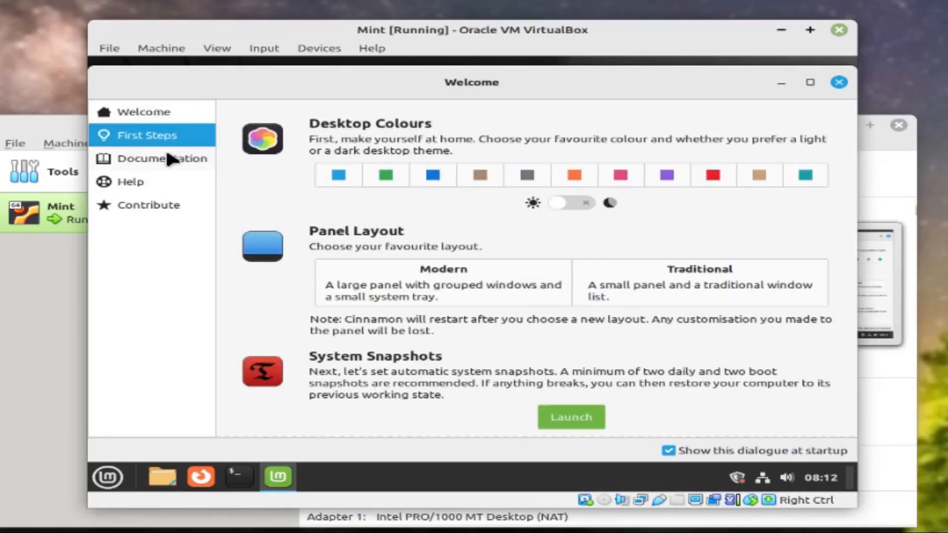
{"action": "left_click", "coordinate": [167, 159]}
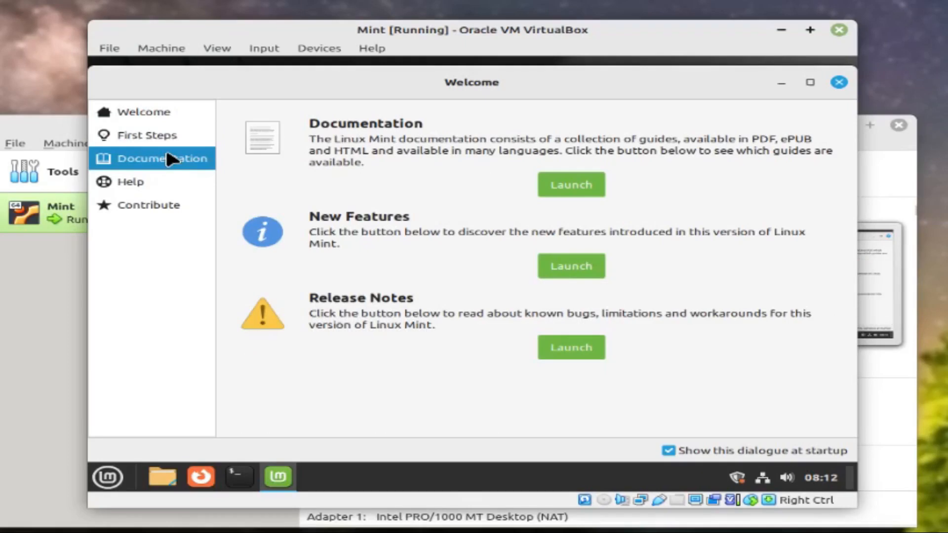
{"action": "left_click", "coordinate": [153, 183]}
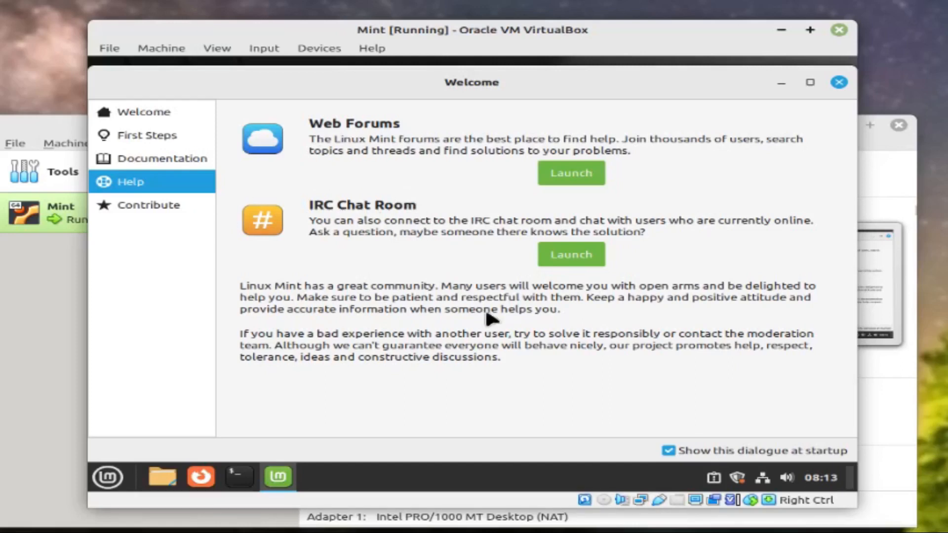
{"action": "left_click", "coordinate": [840, 82]}
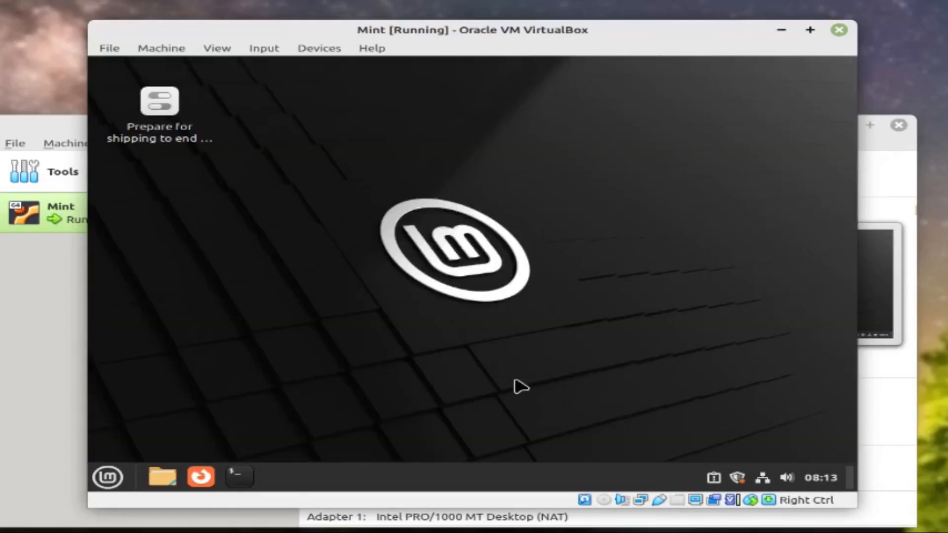
Open Backgrounds in System Settings and view the Vanessa wallpaper collection
{"action": "left_click", "coordinate": [108, 477]}
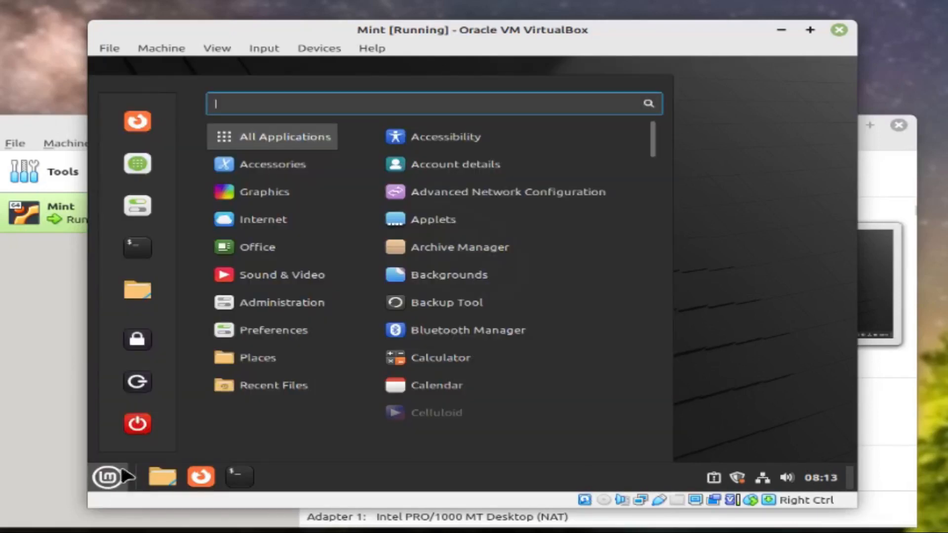
{"action": "left_click", "coordinate": [138, 207]}
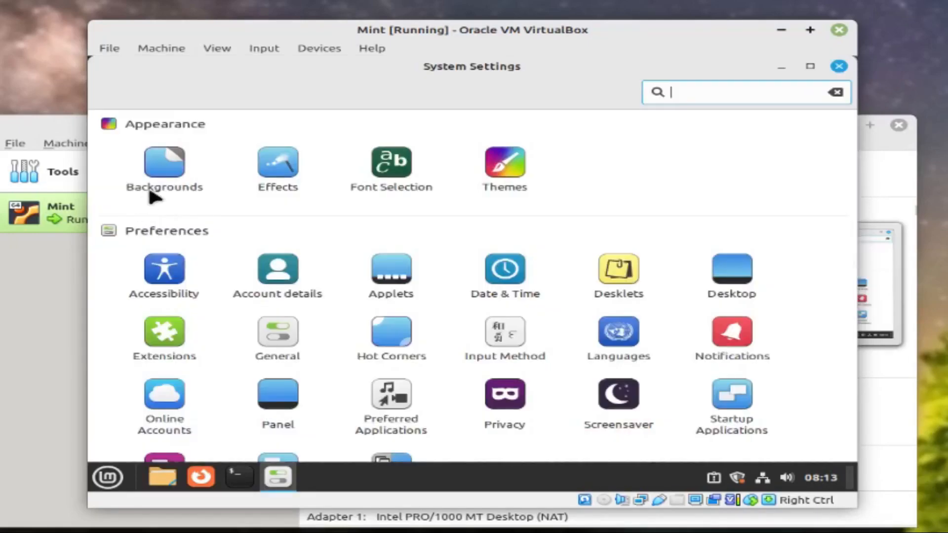
{"action": "left_click", "coordinate": [172, 167]}
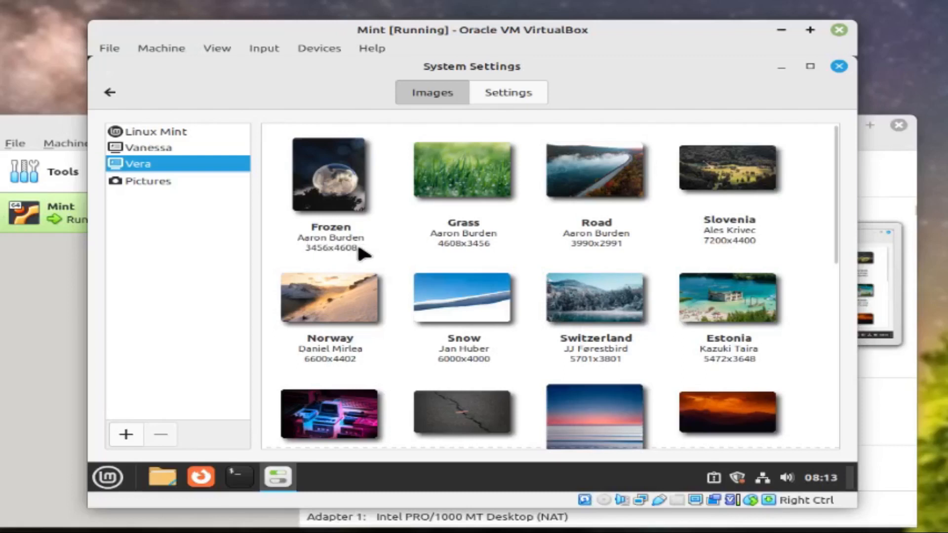
{"action": "left_click", "coordinate": [196, 149]}
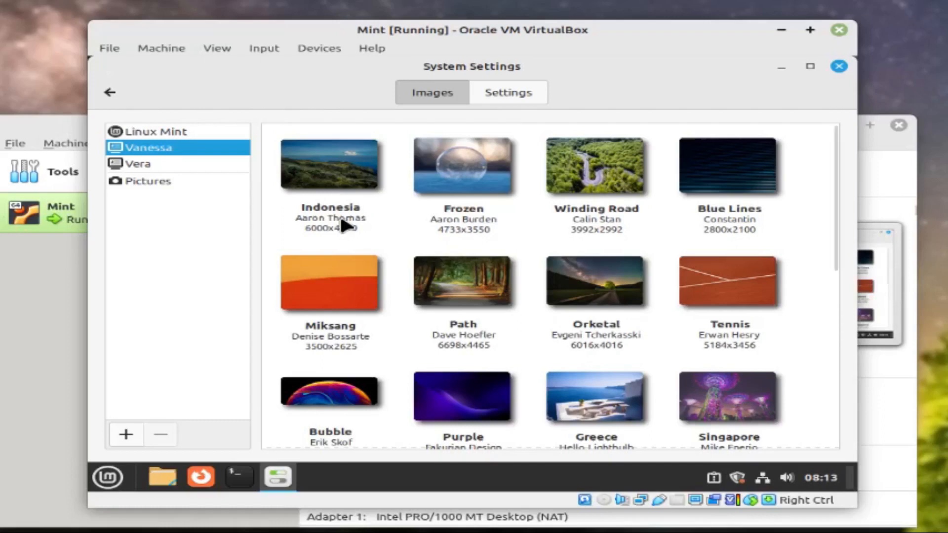
Turn on the background slideshow with a 1-minute delay
{"action": "left_click", "coordinate": [515, 94]}
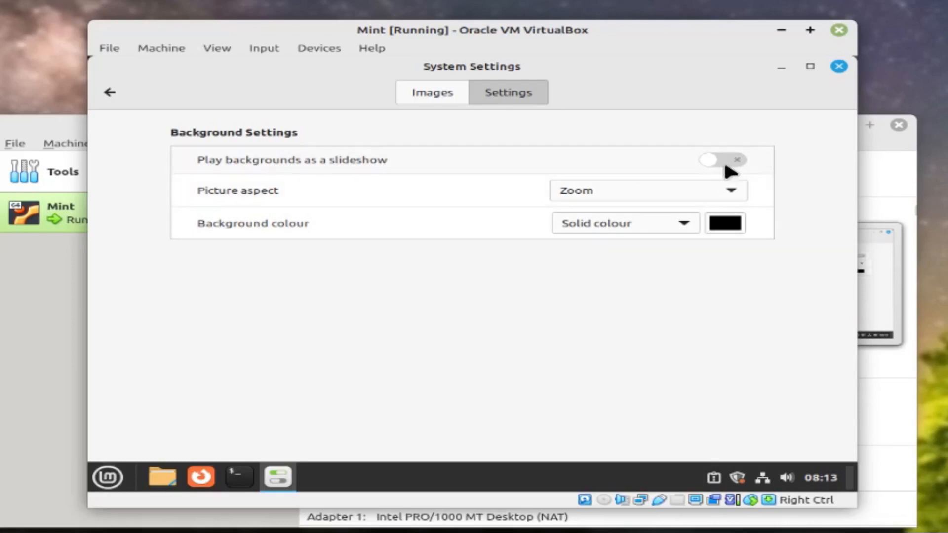
{"action": "left_click", "coordinate": [719, 166]}
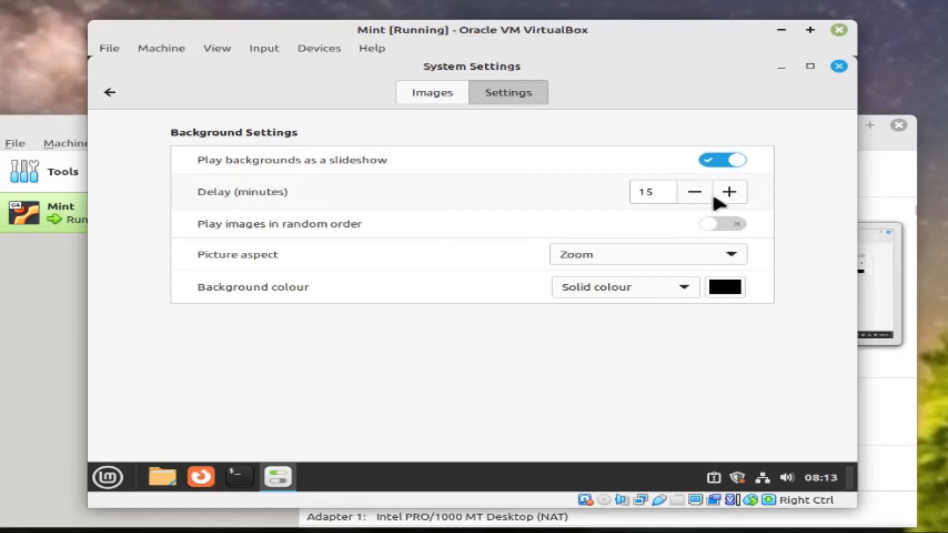
{"action": "left_click", "coordinate": [666, 190]}
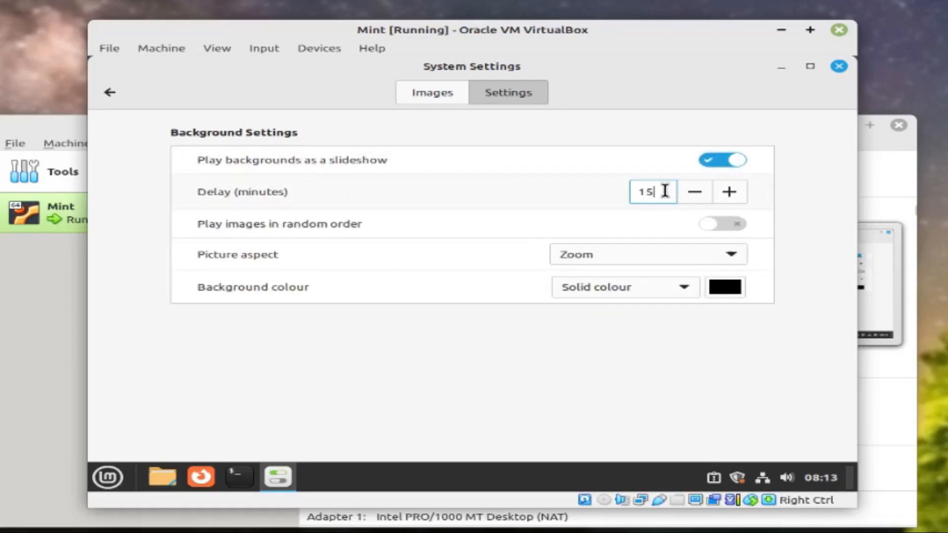
{"action": "key", "text": "BackSpace"}
{"action": "left_click", "coordinate": [113, 93]}
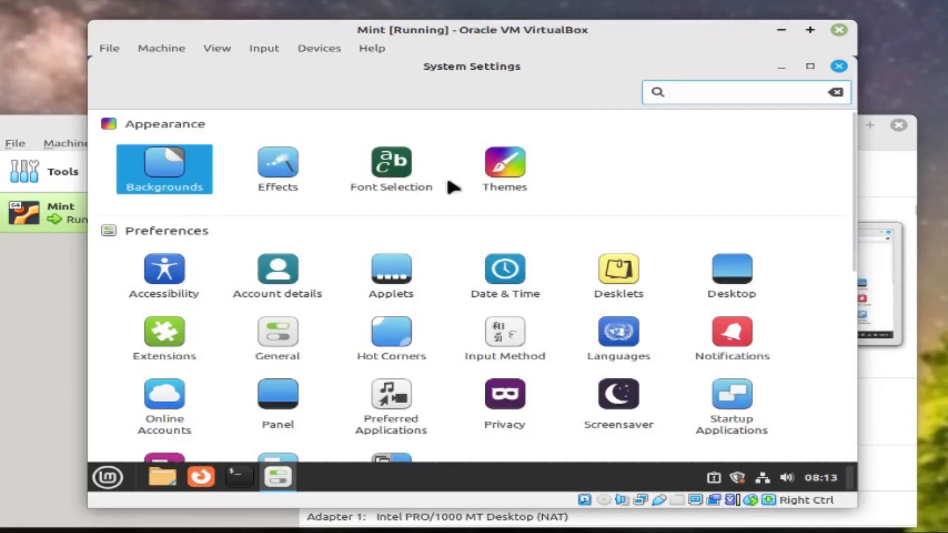
Choose Mint-X as the icon theme in the Themes settings
{"action": "left_click", "coordinate": [495, 174]}
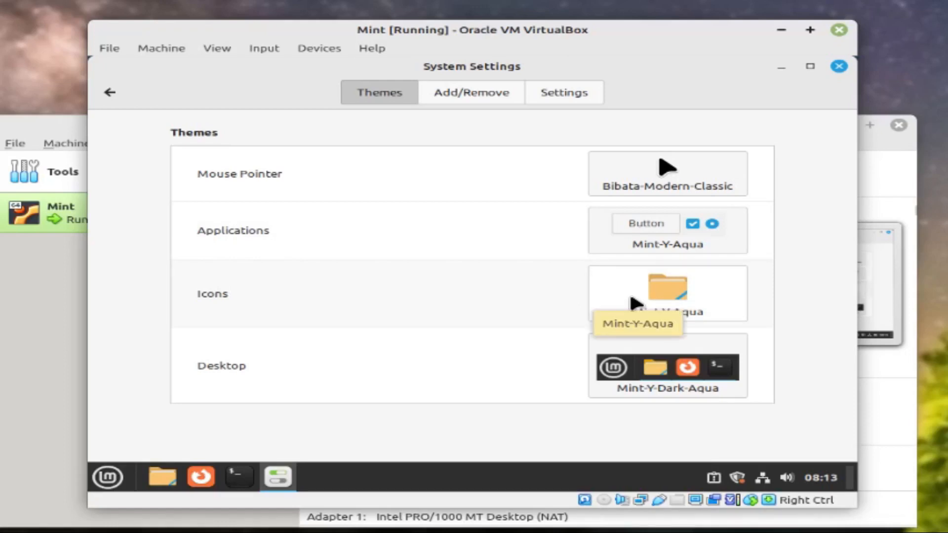
{"action": "mouse_move", "coordinate": [280, 481]}
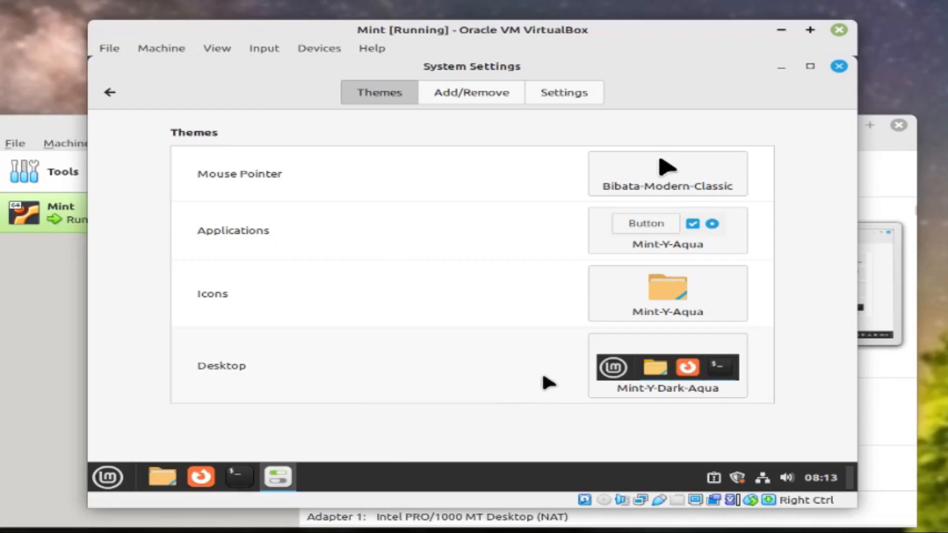
{"action": "left_click", "coordinate": [648, 311]}
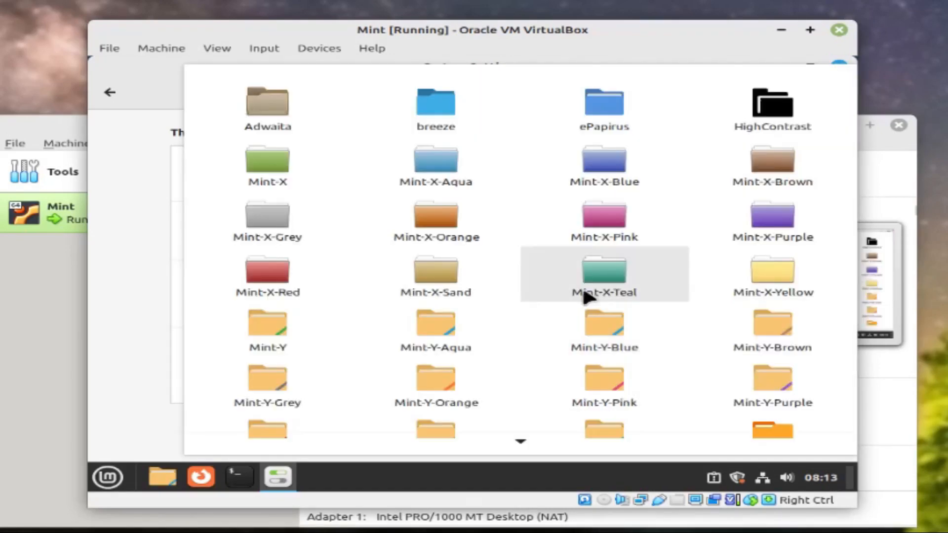
{"action": "left_click", "coordinate": [278, 178]}
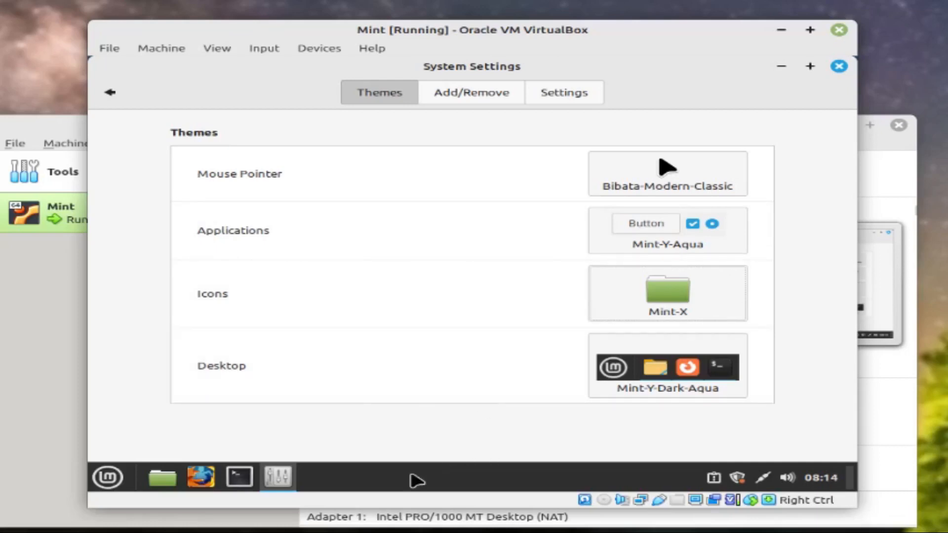
{"action": "mouse_move", "coordinate": [280, 479]}
{"action": "left_click", "coordinate": [114, 101]}
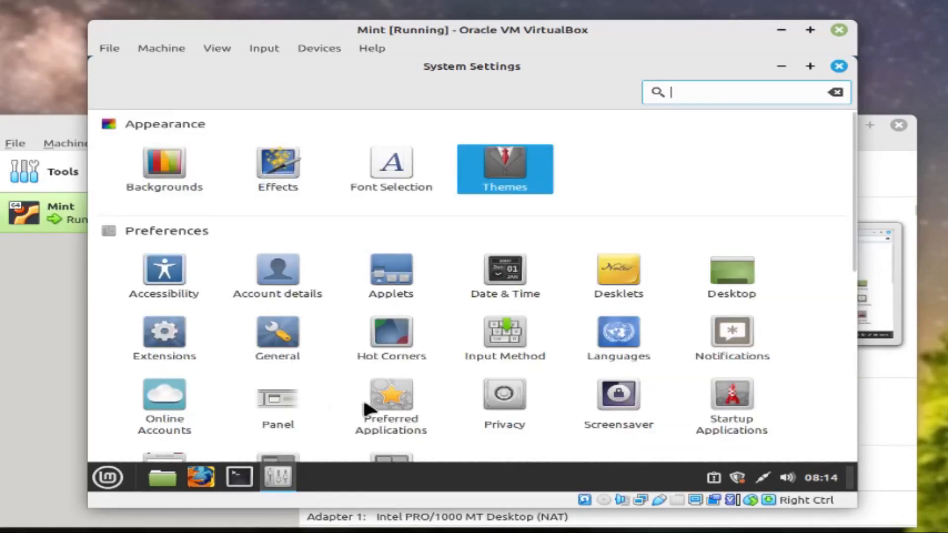
Set the screensaver delay to Never
{"action": "left_click", "coordinate": [613, 409]}
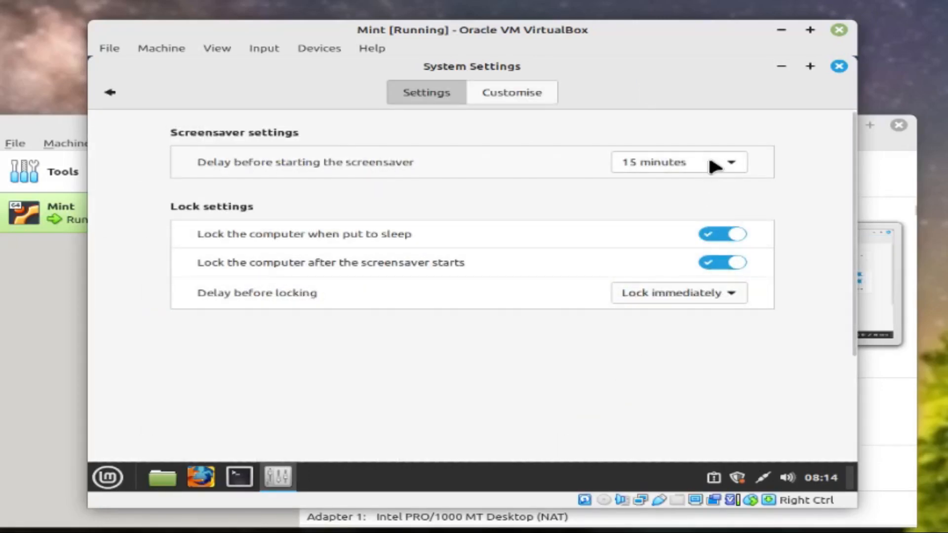
{"action": "left_click", "coordinate": [710, 161]}
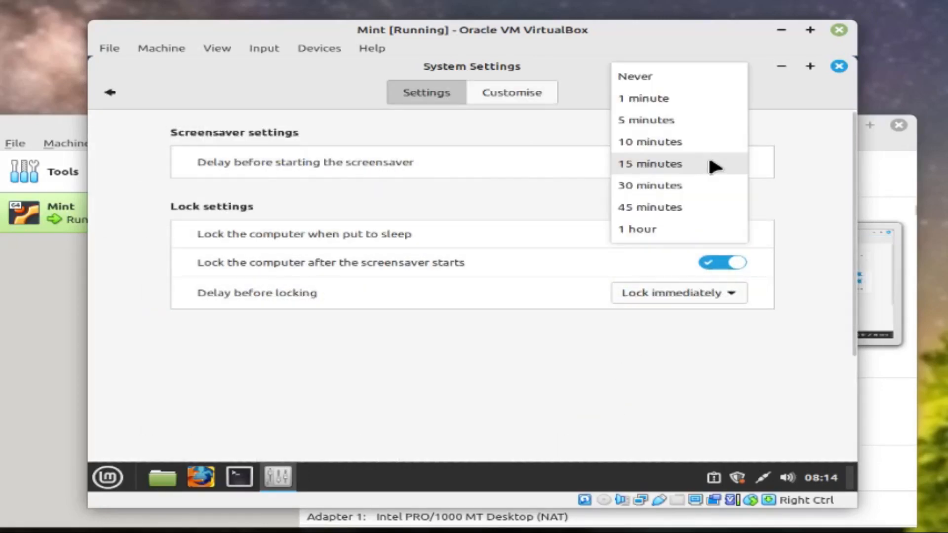
{"action": "left_click", "coordinate": [684, 82]}
{"action": "left_click", "coordinate": [115, 93]}
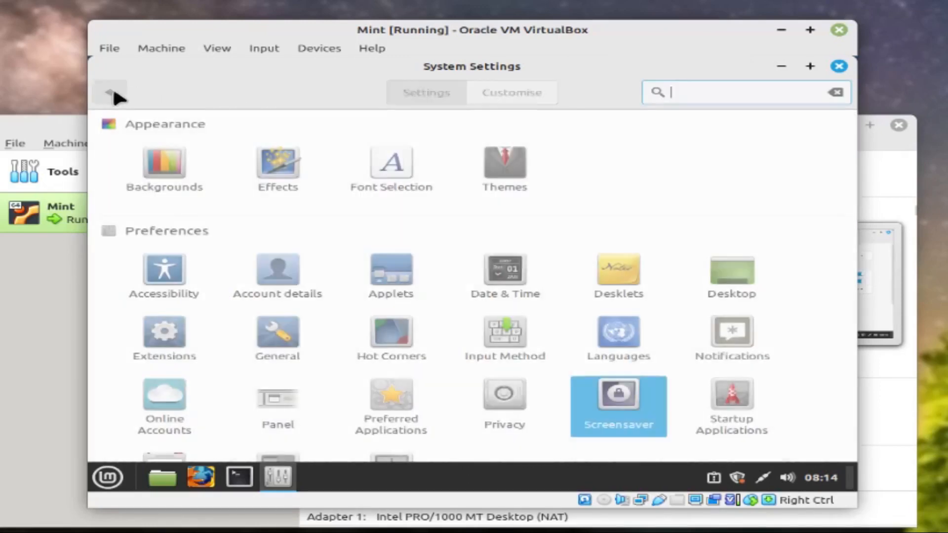
Set Power Management's 'Turn off the screen' to Never and close System Settings
{"action": "scroll", "coordinate": [385, 291], "scroll_direction": "down", "scroll_amount": 3}
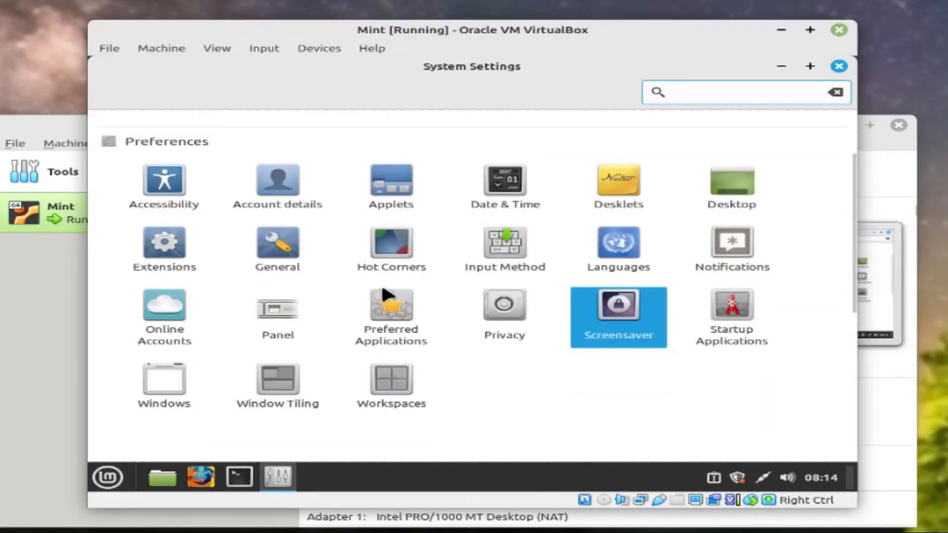
{"action": "scroll", "coordinate": [385, 294], "scroll_direction": "down", "scroll_amount": 5}
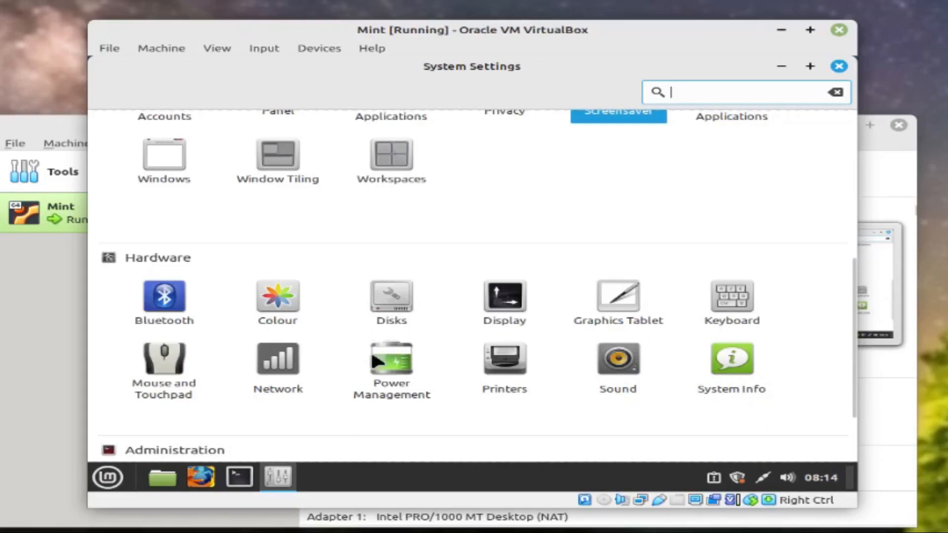
{"action": "left_click", "coordinate": [396, 368]}
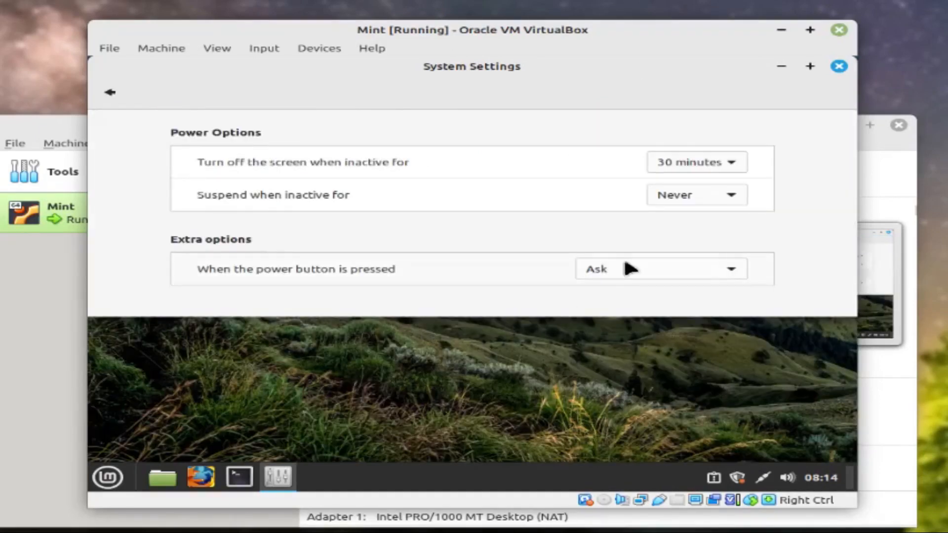
{"action": "left_click", "coordinate": [689, 171]}
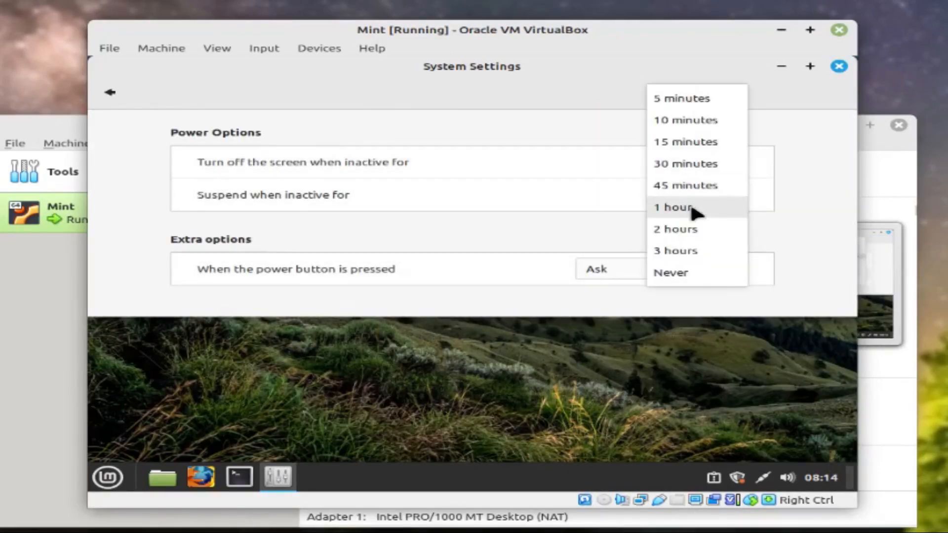
{"action": "left_click", "coordinate": [697, 274]}
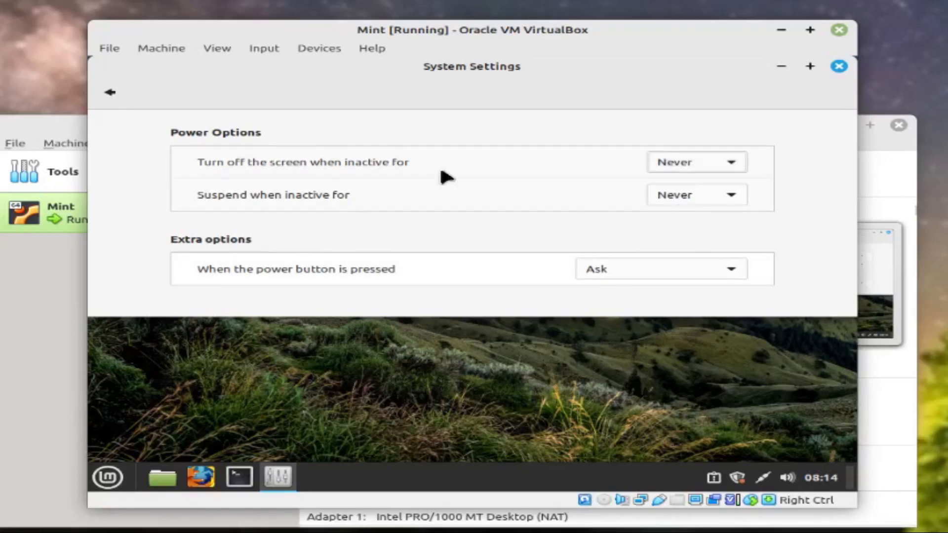
{"action": "left_click", "coordinate": [117, 95]}
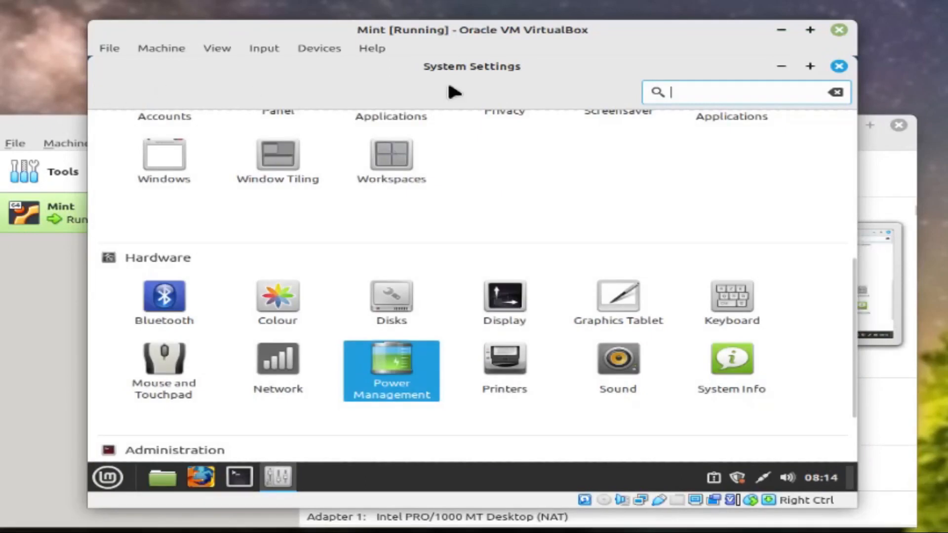
{"action": "left_click", "coordinate": [838, 67]}
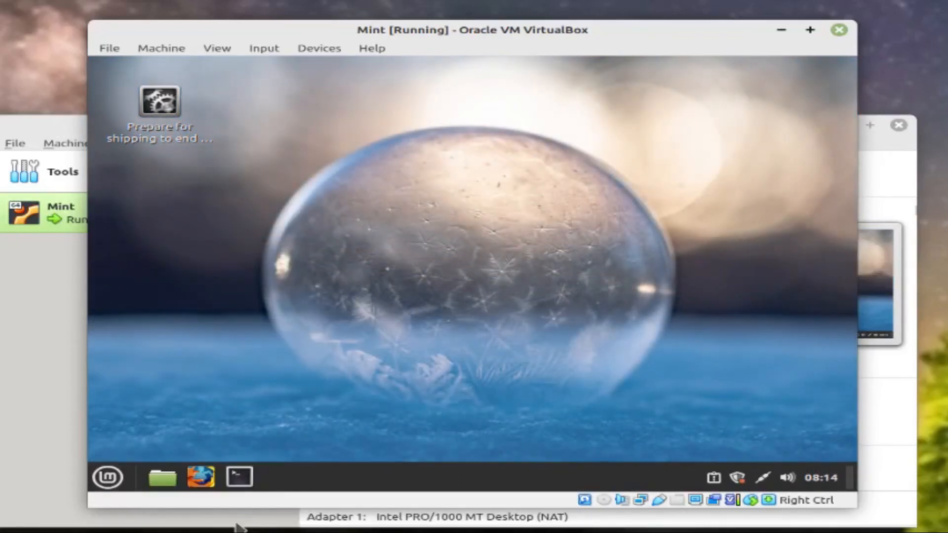
Run 'sudo apt install gimp' in a terminal and enter the administrator password
{"action": "left_click", "coordinate": [239, 480]}
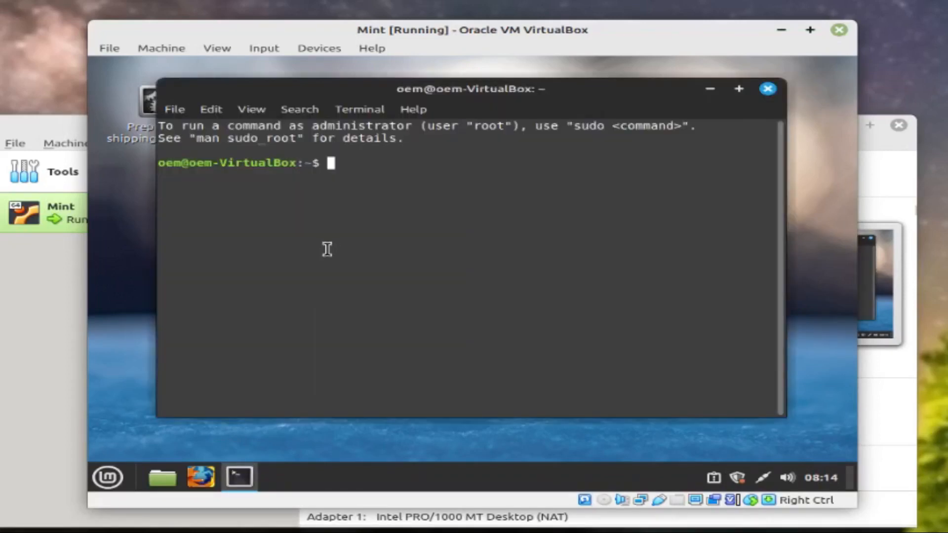
{"action": "type", "text": "sudo ap"}
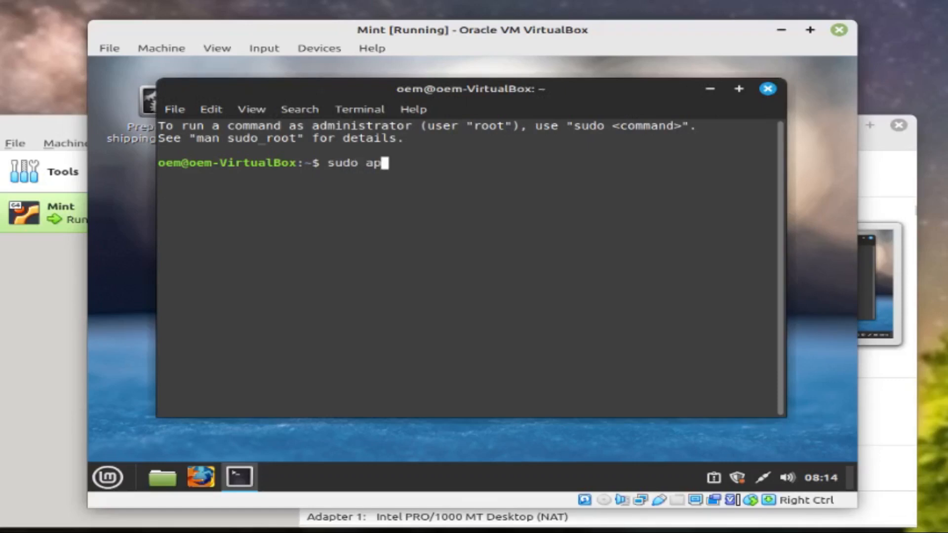
{"action": "type", "text": "t install"}
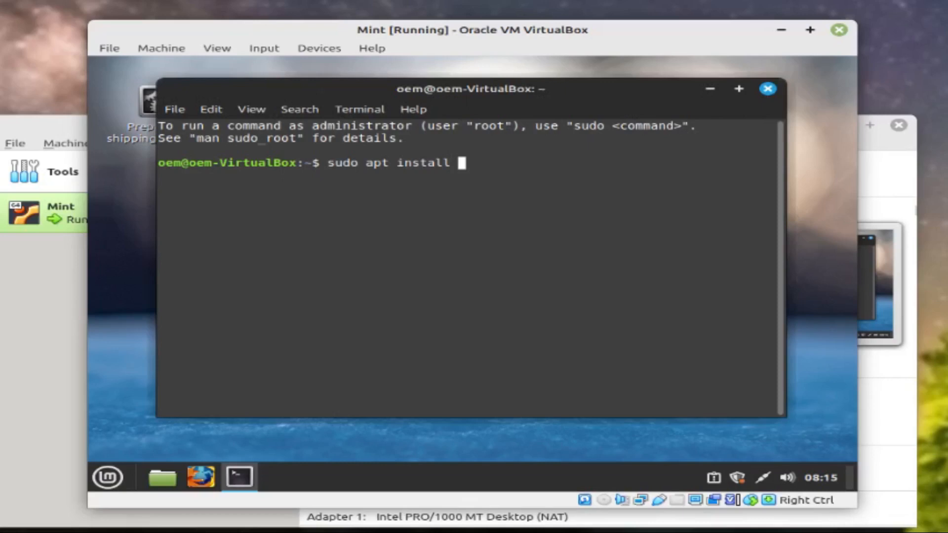
{"action": "type", "text": " gip"}
{"action": "key", "text": "BackSpace"}
{"action": "type", "text": "mp"}
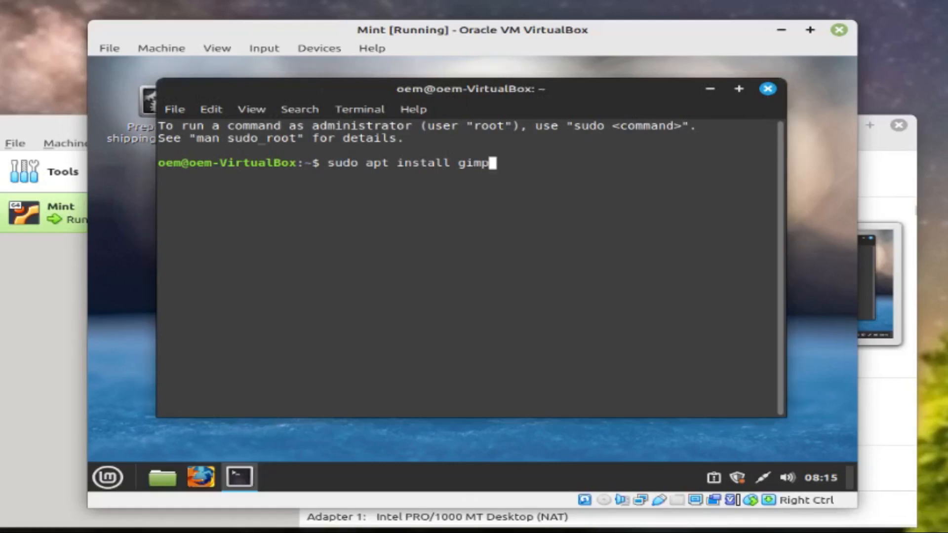
{"action": "key", "text": "Return"}
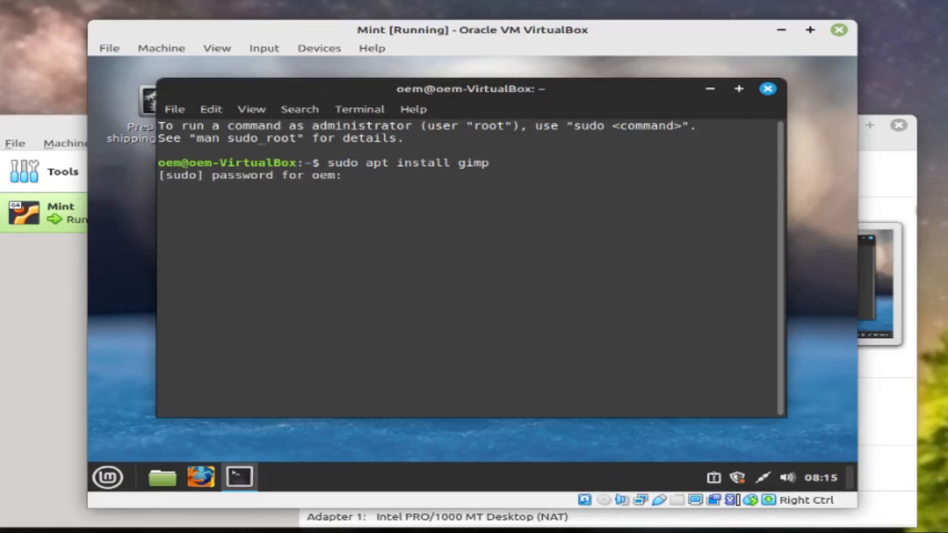
{"action": "type", "text": "**********"}
{"action": "key", "text": "Return"}
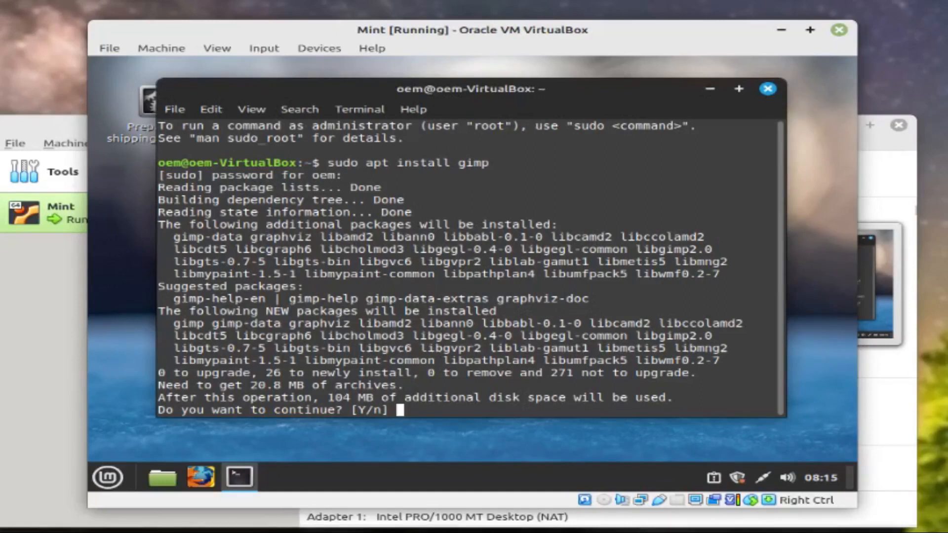
Confirm the install with 'y', then run 'gimp' to launch GIMP
{"action": "type", "text": "y"}
{"action": "key", "text": "Return"}
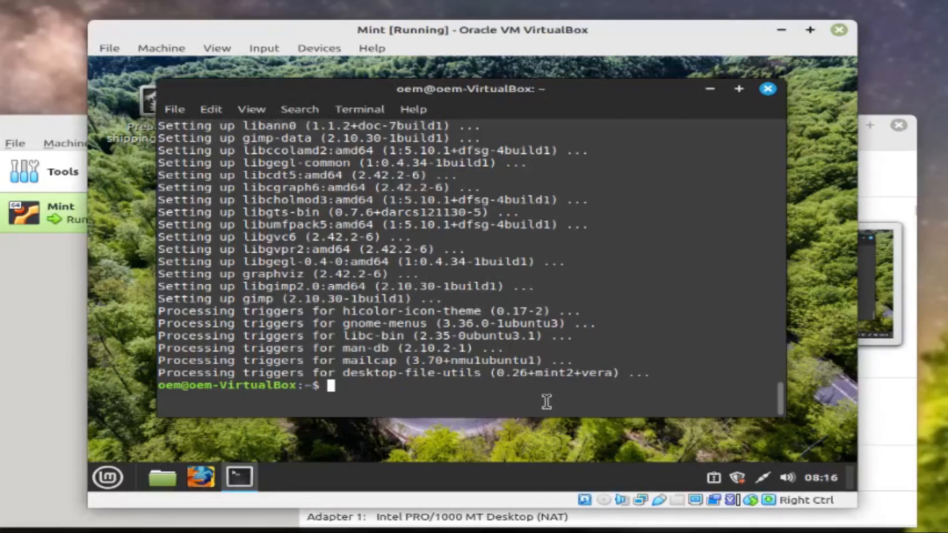
{"action": "type", "text": "gimp"}
{"action": "key", "text": "Return"}
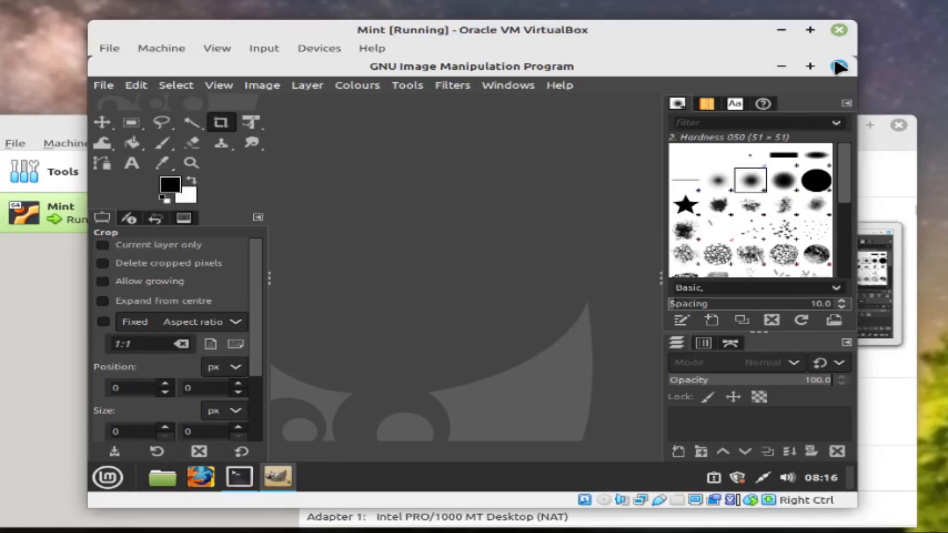
Close the GIMP window and then the terminal window
{"action": "left_click", "coordinate": [840, 66]}
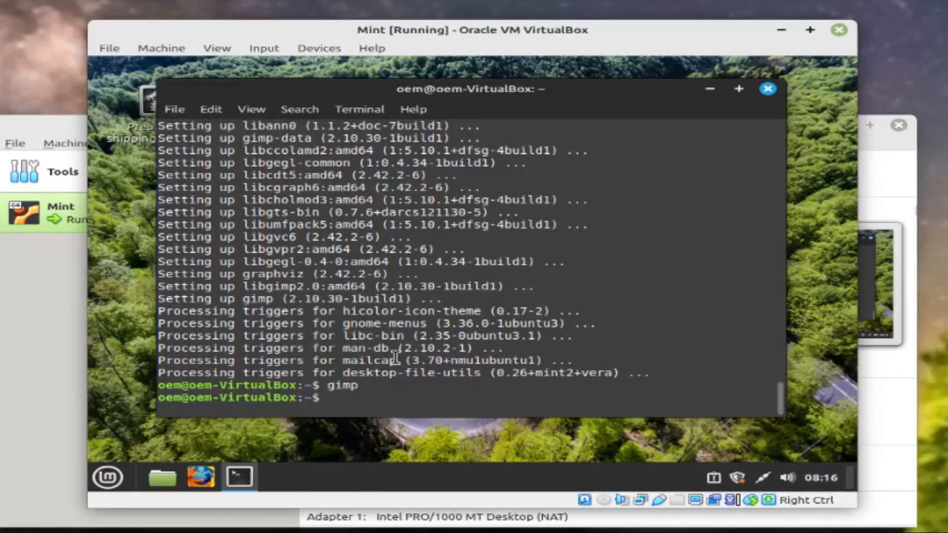
{"action": "left_click", "coordinate": [767, 90]}
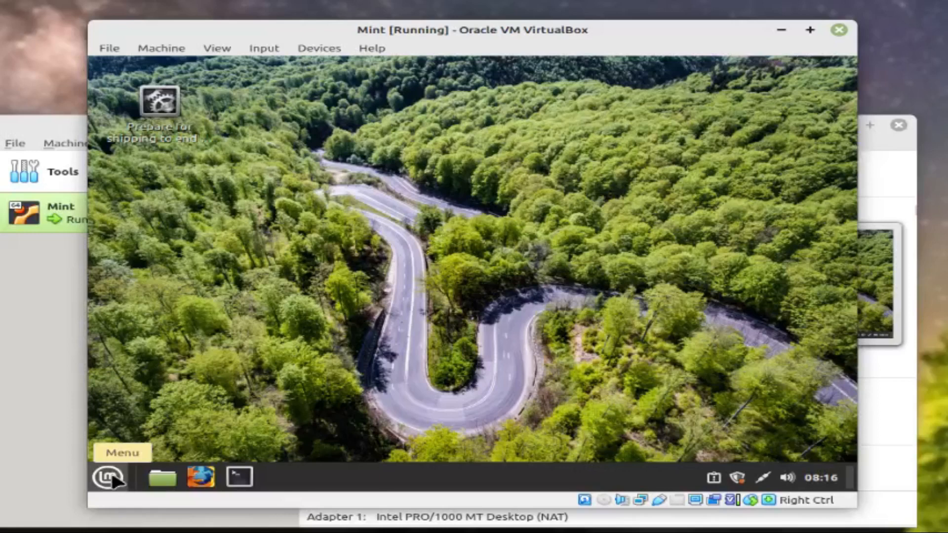
Add GNU Image Manipulation Program from the menu's Graphics category to the panel
{"action": "left_click", "coordinate": [108, 477]}
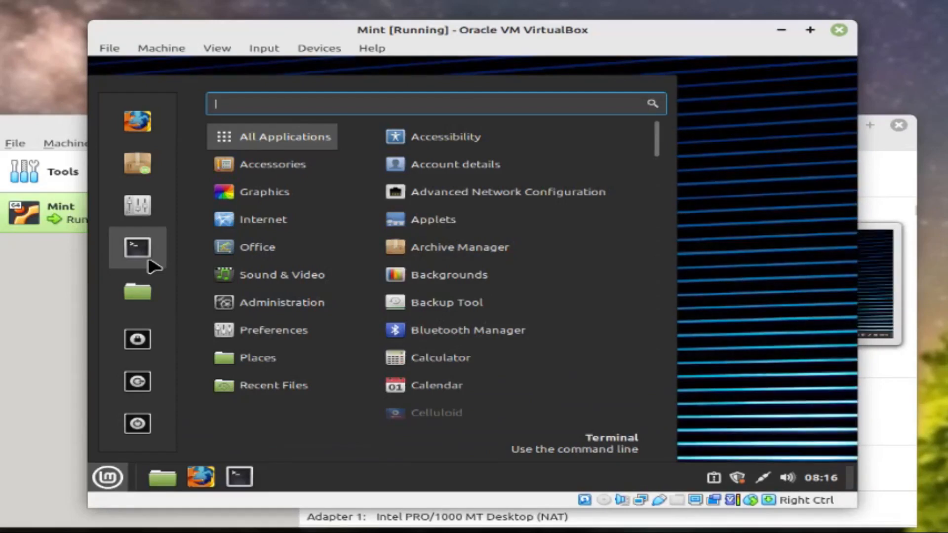
{"action": "mouse_move", "coordinate": [262, 201]}
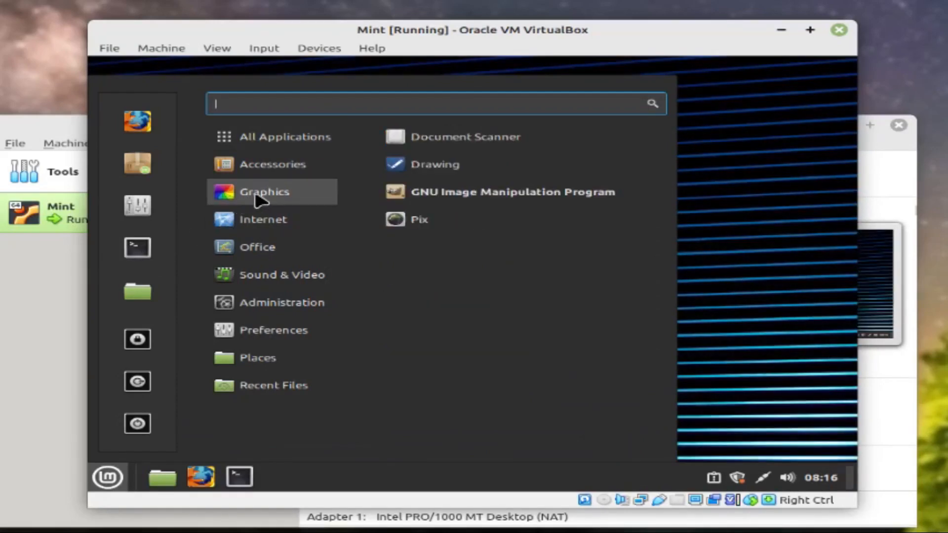
{"action": "right_click", "coordinate": [512, 199]}
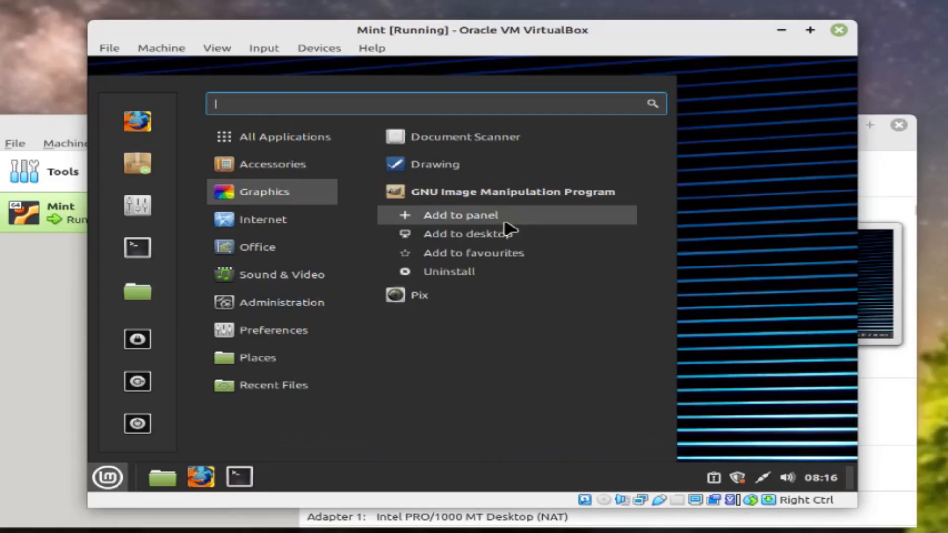
{"action": "left_click", "coordinate": [504, 220]}
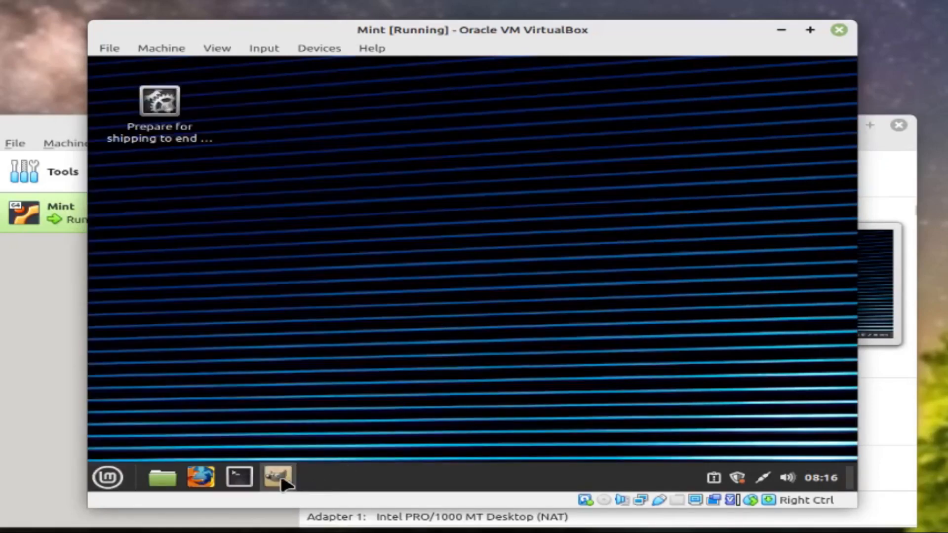
{"action": "left_click", "coordinate": [109, 478]}
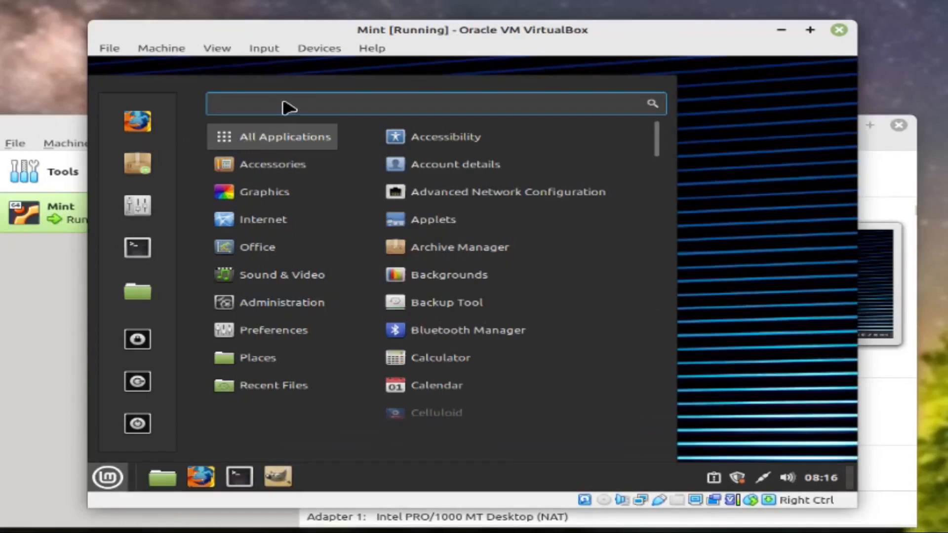
Find Software Manager by searching 's', add it to the panel, and launch it
{"action": "type", "text": "s"}
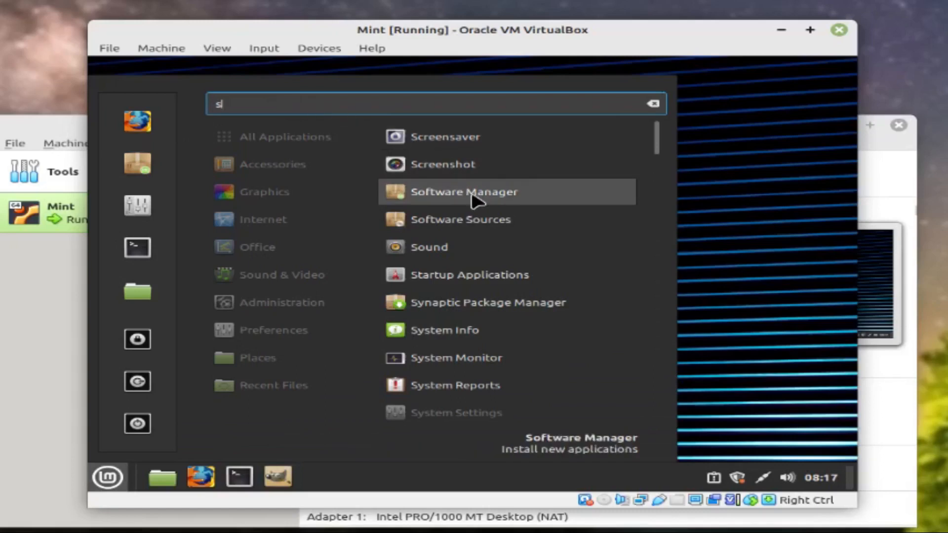
{"action": "right_click", "coordinate": [472, 199]}
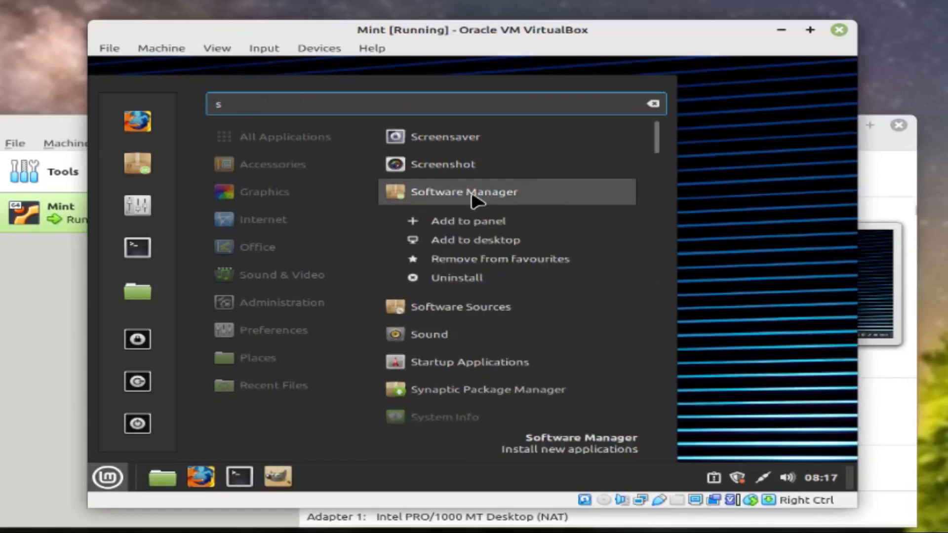
{"action": "left_click", "coordinate": [475, 229]}
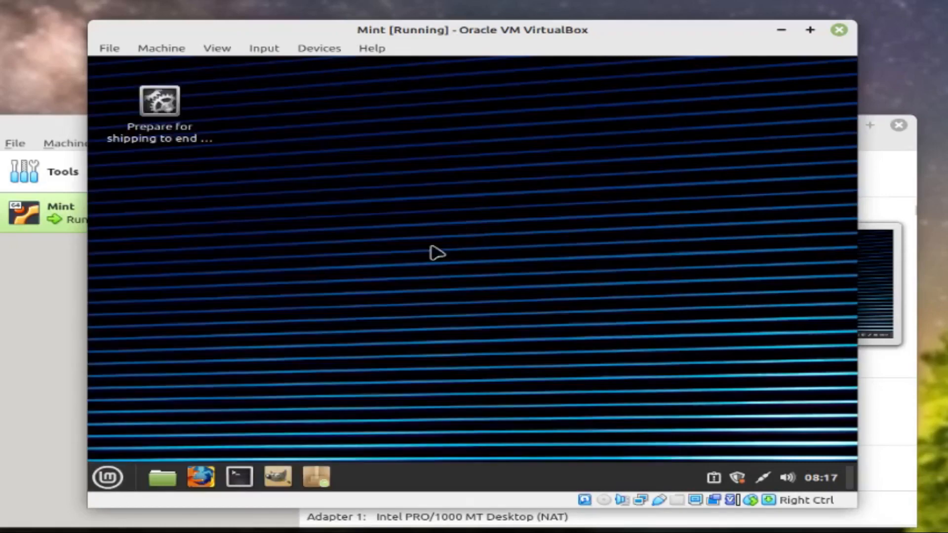
{"action": "left_click", "coordinate": [316, 475]}
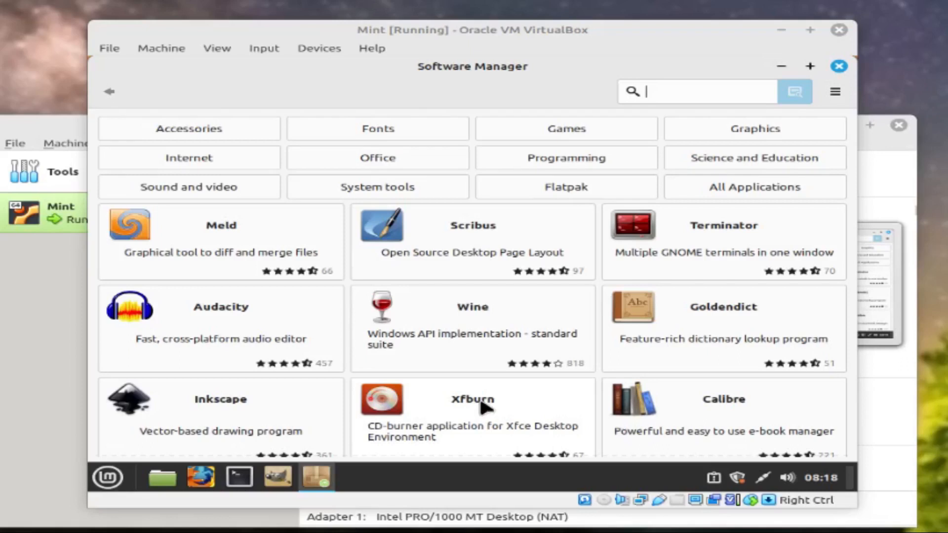
Browse the Accessories, Programming, Graphics and Internet categories, ending on Sound and video
{"action": "left_click", "coordinate": [190, 130]}
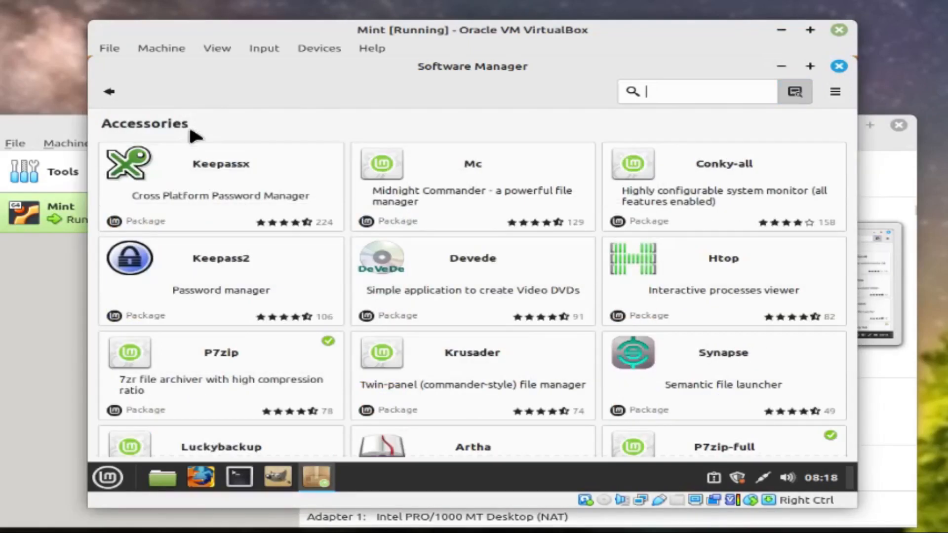
{"action": "left_click", "coordinate": [110, 92]}
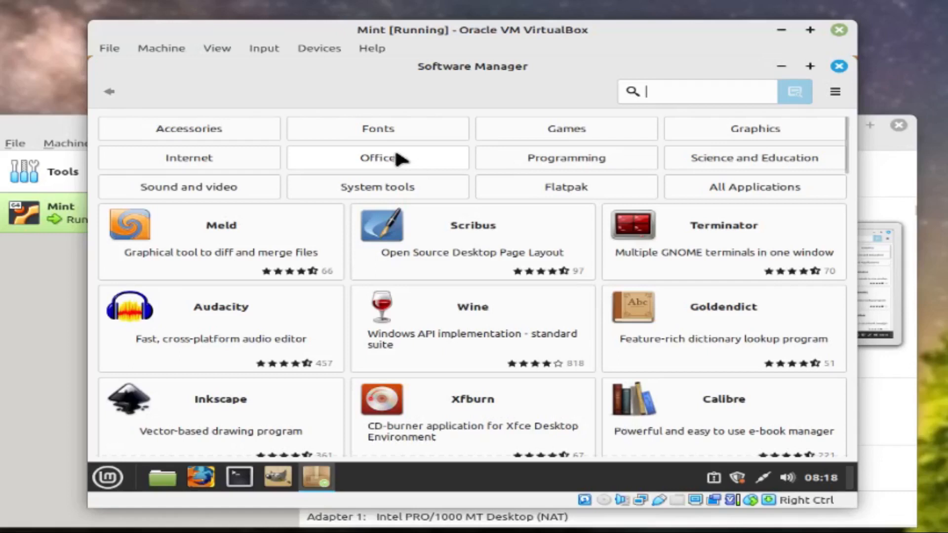
{"action": "left_click", "coordinate": [524, 153]}
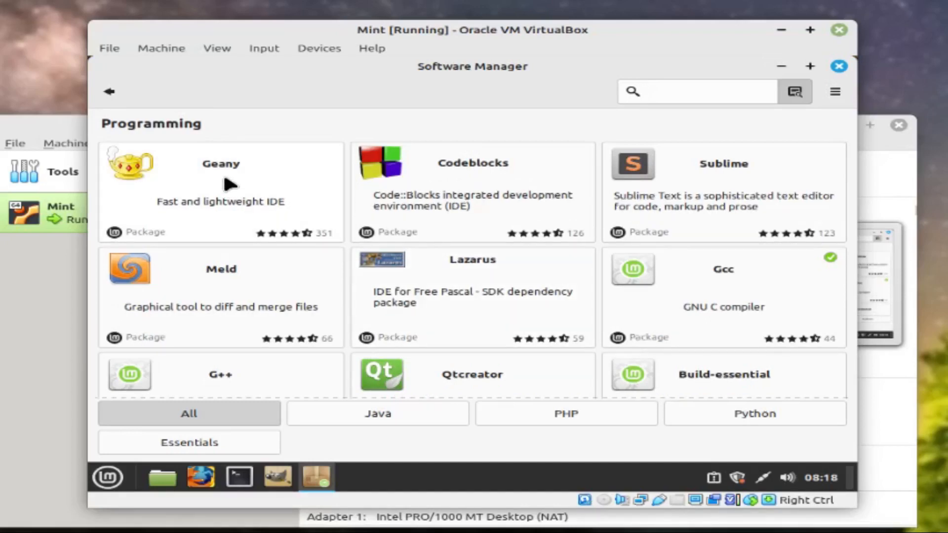
{"action": "left_click", "coordinate": [115, 95]}
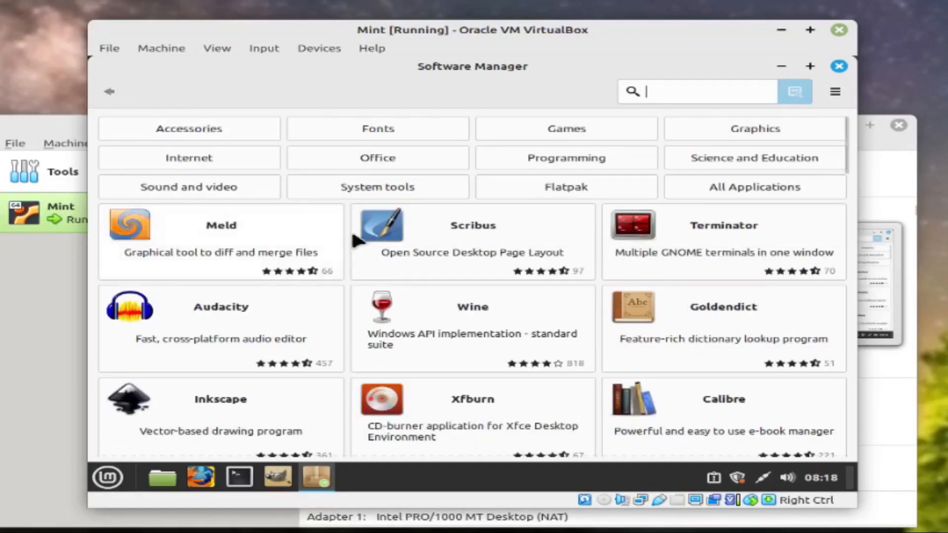
{"action": "left_click", "coordinate": [763, 129]}
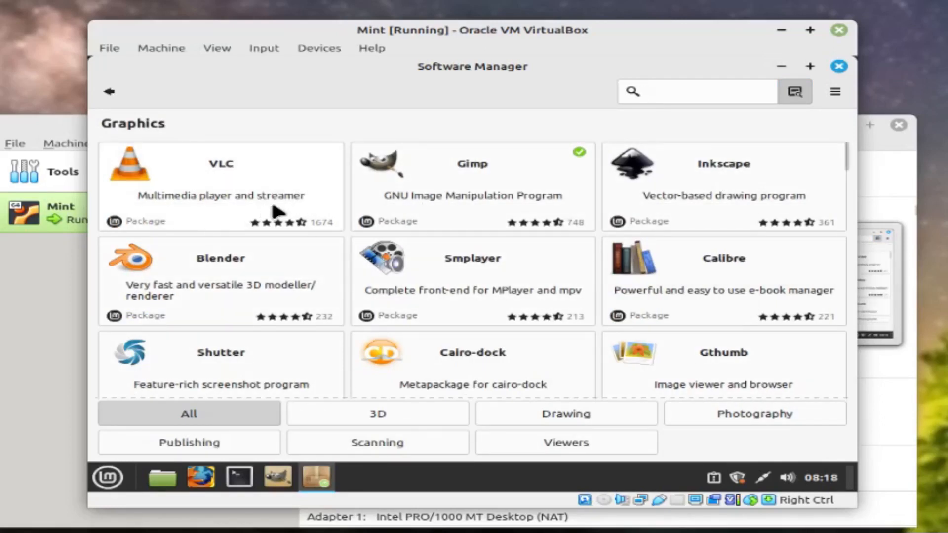
{"action": "left_click", "coordinate": [109, 94]}
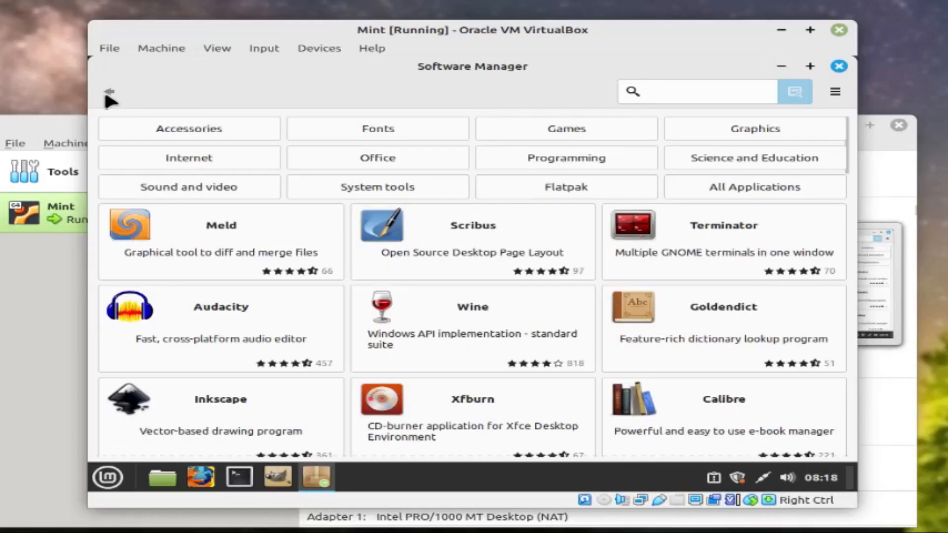
{"action": "left_click", "coordinate": [195, 156]}
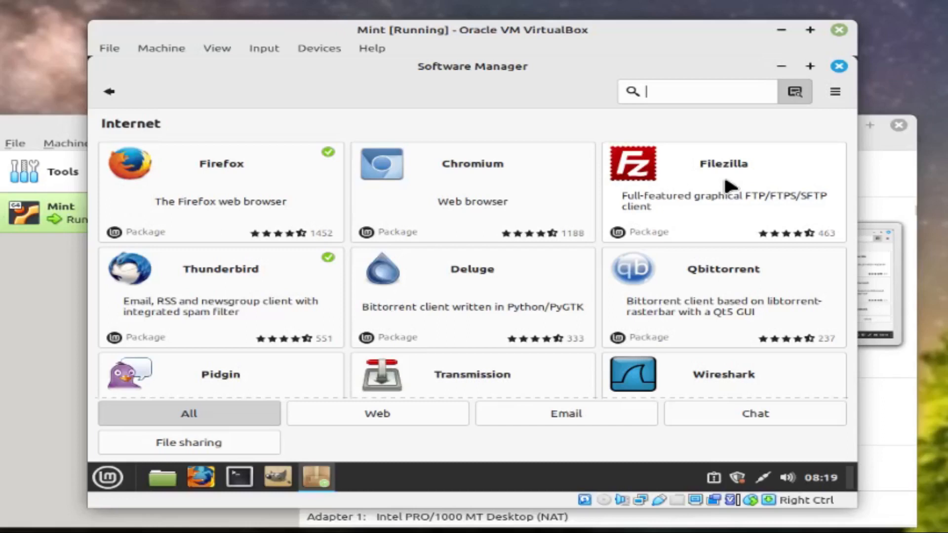
{"action": "left_click", "coordinate": [108, 92]}
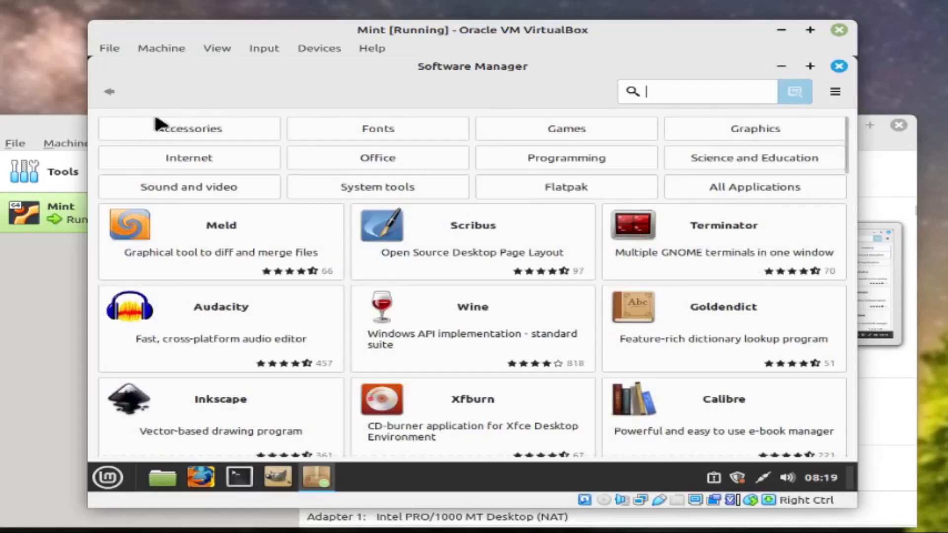
{"action": "left_click", "coordinate": [231, 189]}
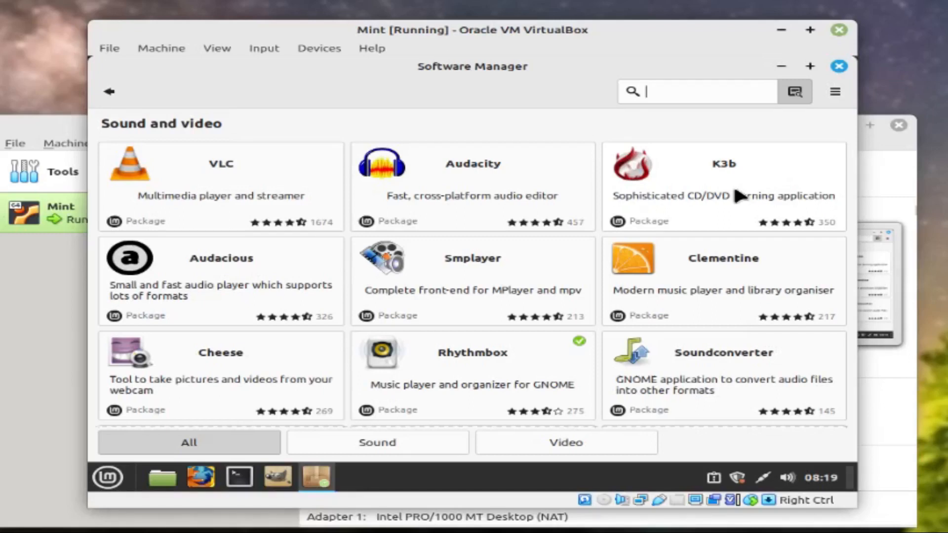
{"action": "scroll", "coordinate": [736, 189], "scroll_direction": "down", "scroll_amount": 5}
{"action": "scroll", "coordinate": [740, 196], "scroll_direction": "down", "scroll_amount": 2}
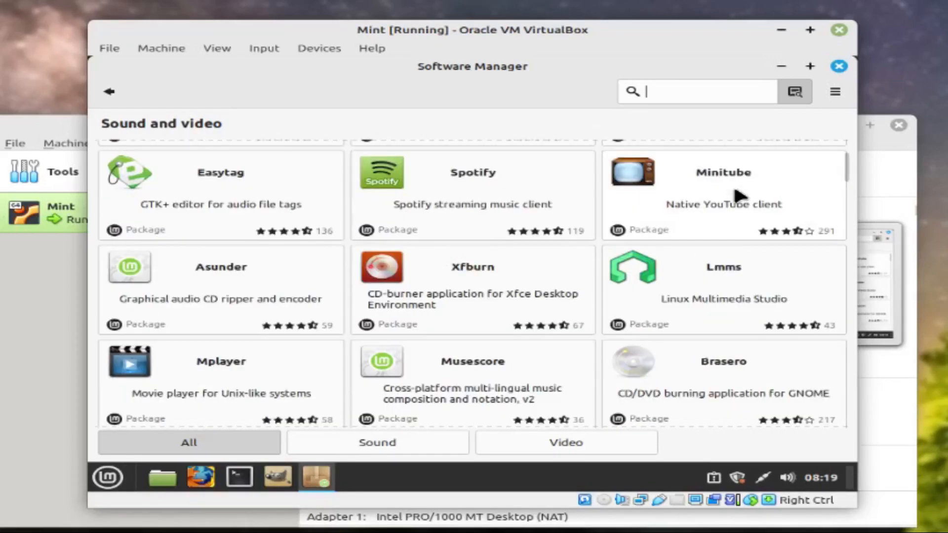
{"action": "scroll", "coordinate": [739, 196], "scroll_direction": "down", "scroll_amount": 4}
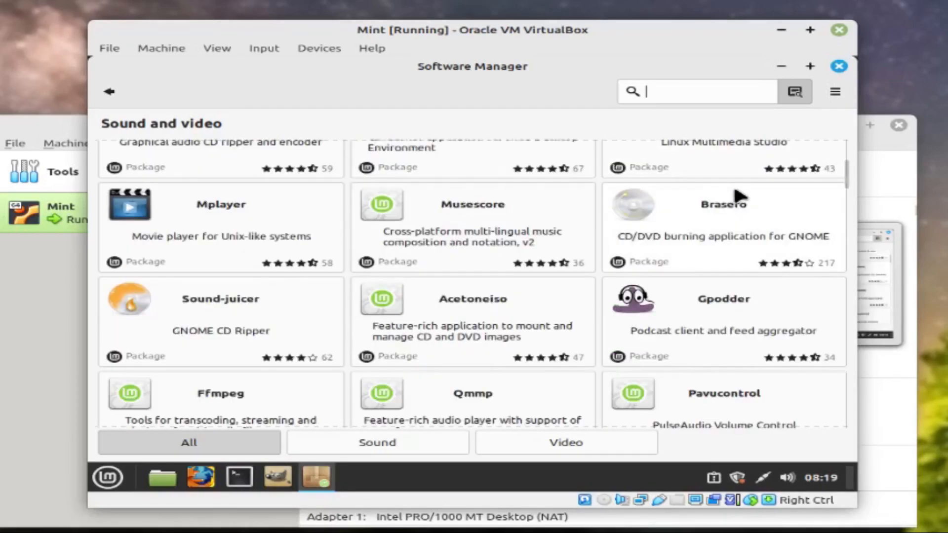
{"action": "scroll", "coordinate": [739, 196], "scroll_direction": "down", "scroll_amount": 5}
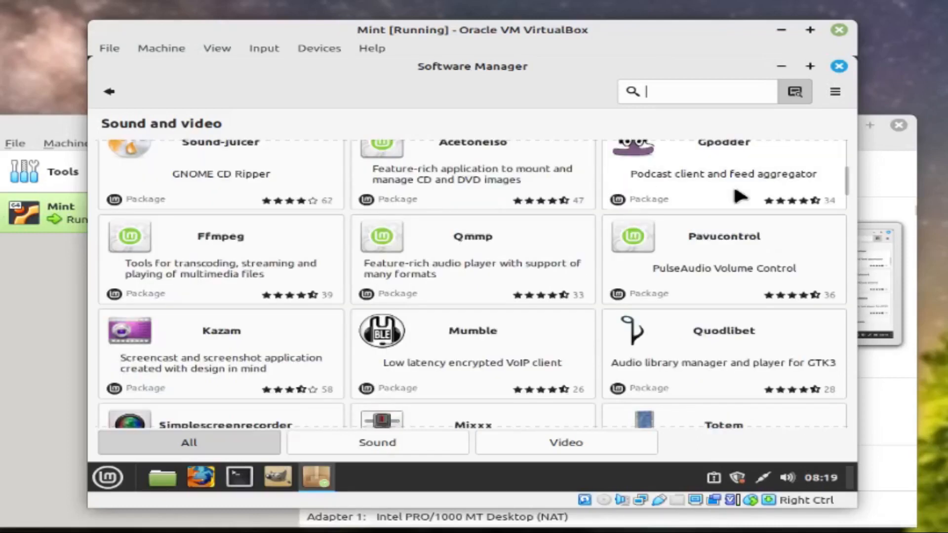
{"action": "scroll", "coordinate": [736, 192], "scroll_direction": "down", "scroll_amount": 2}
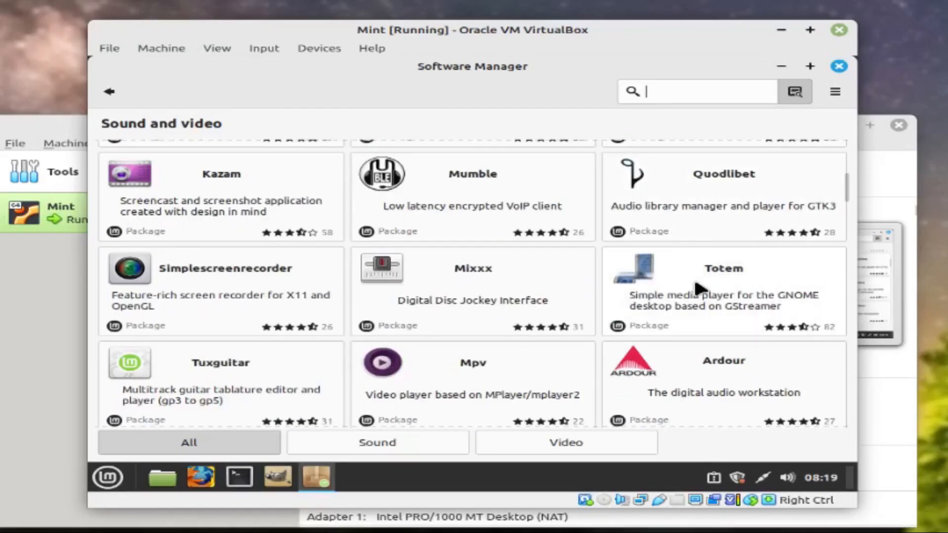
{"action": "scroll", "coordinate": [717, 275], "scroll_direction": "down", "scroll_amount": 4}
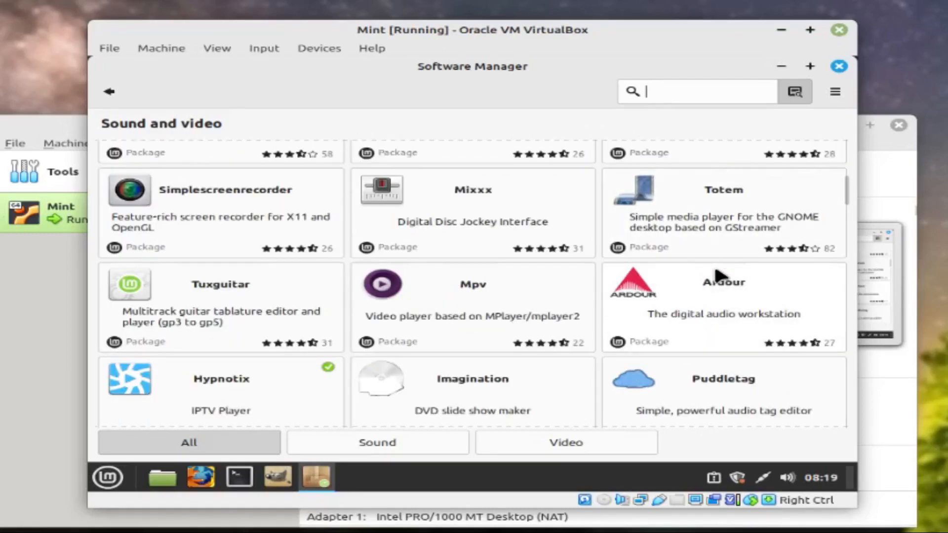
{"action": "scroll", "coordinate": [715, 269], "scroll_direction": "down", "scroll_amount": 2}
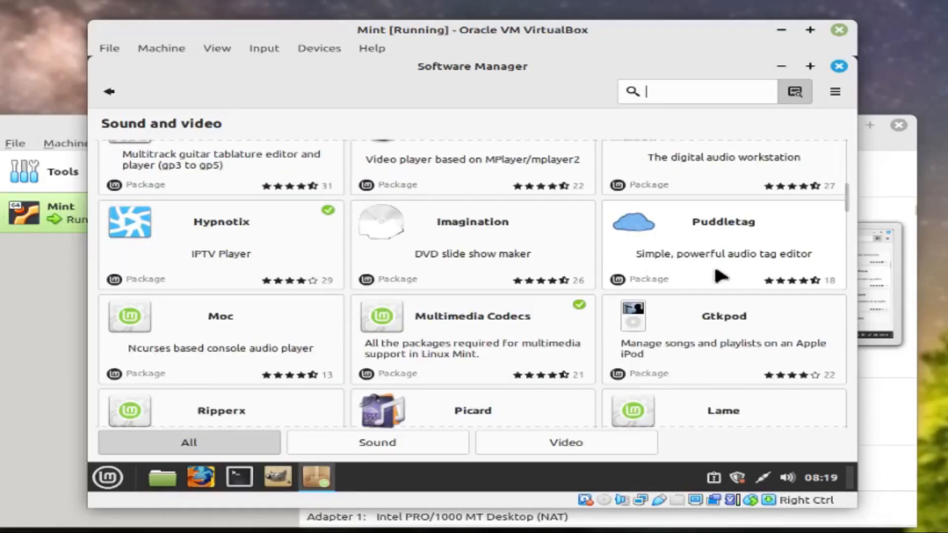
{"action": "scroll", "coordinate": [715, 270], "scroll_direction": "down", "scroll_amount": 2}
{"action": "scroll", "coordinate": [715, 270], "scroll_direction": "up", "scroll_amount": 3}
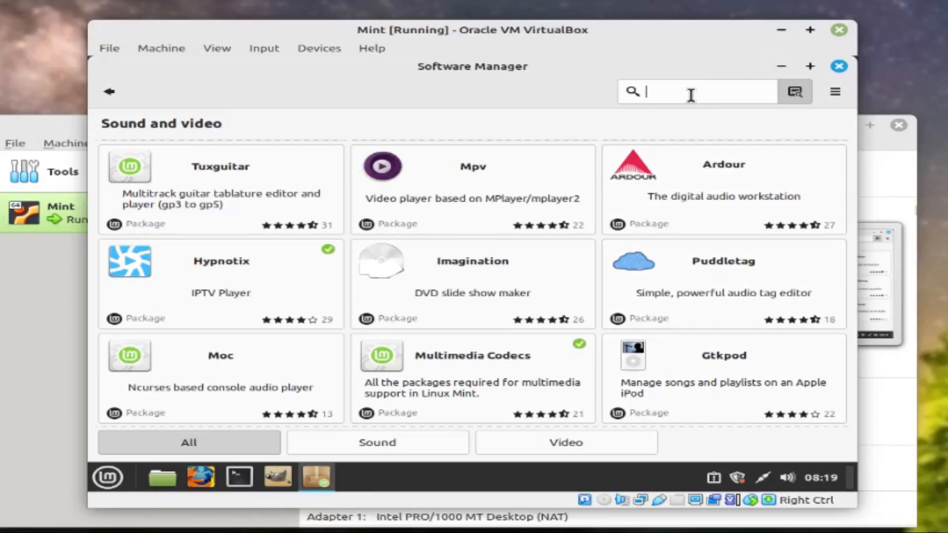
Search Software Manager for 'kdenlive', correcting the misspelled ending
{"action": "type", "text": "kden"}
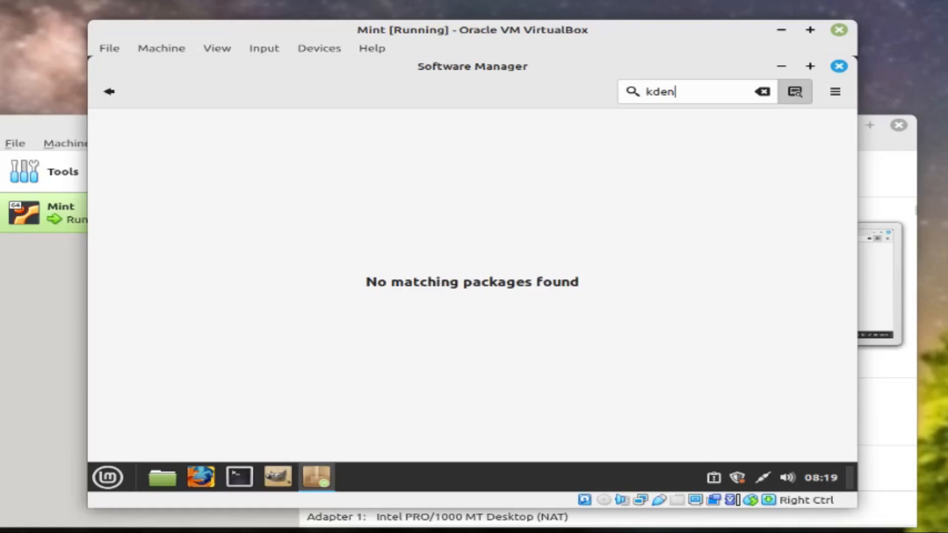
{"action": "type", "text": "lite"}
{"action": "key", "text": "BackSpace"}
{"action": "key", "text": "BackSpace"}
{"action": "key", "text": "BackSpace"}
{"action": "key", "text": "BackSpace"}
{"action": "type", "text": "live"}
Close the Software Manager window, leaving the Mint desktop with no open windows
{"action": "left_click", "coordinate": [833, 68]}
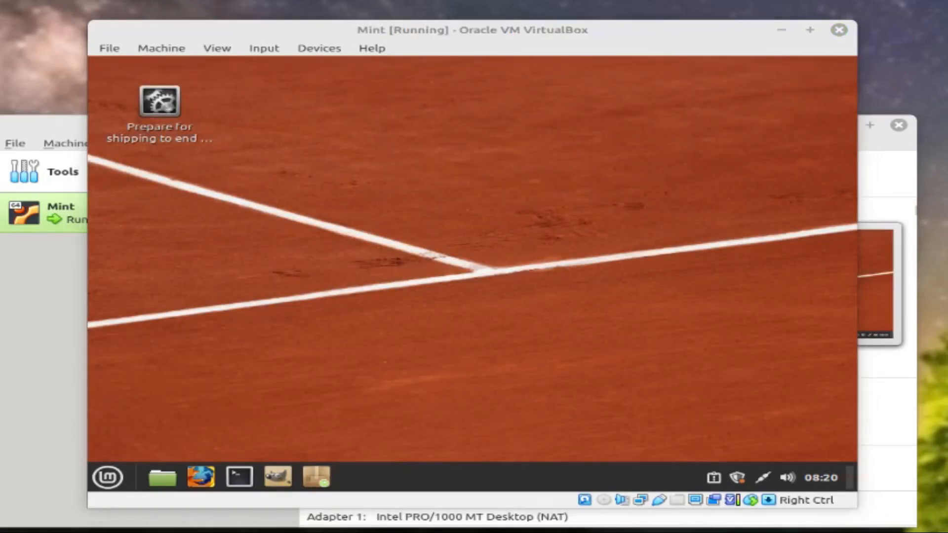